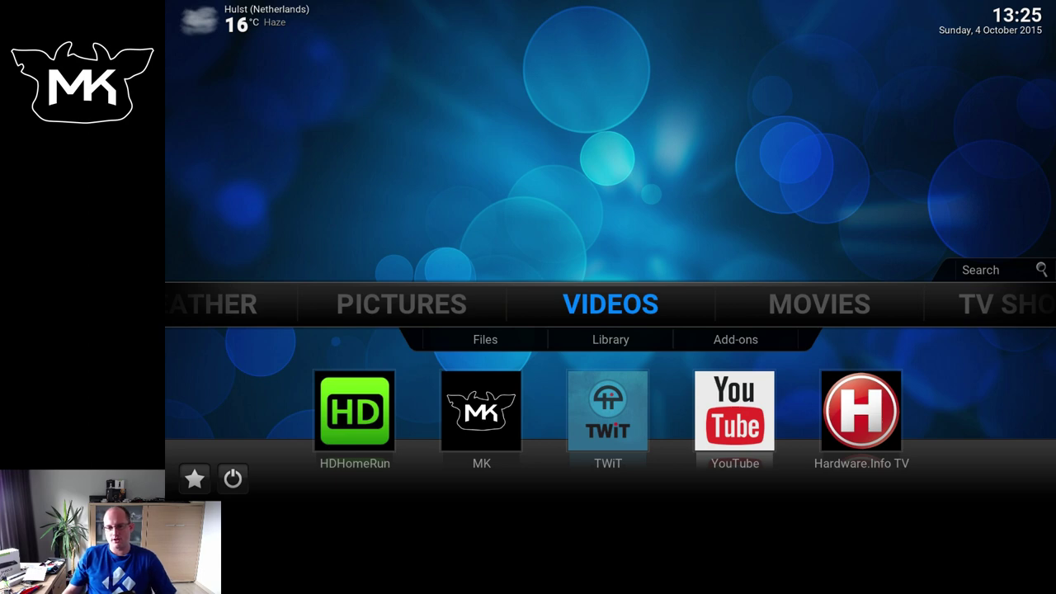
# - Move the Kodi home menu from Videos to Movies and settle on its Sets option
pyautogui.press('Right')
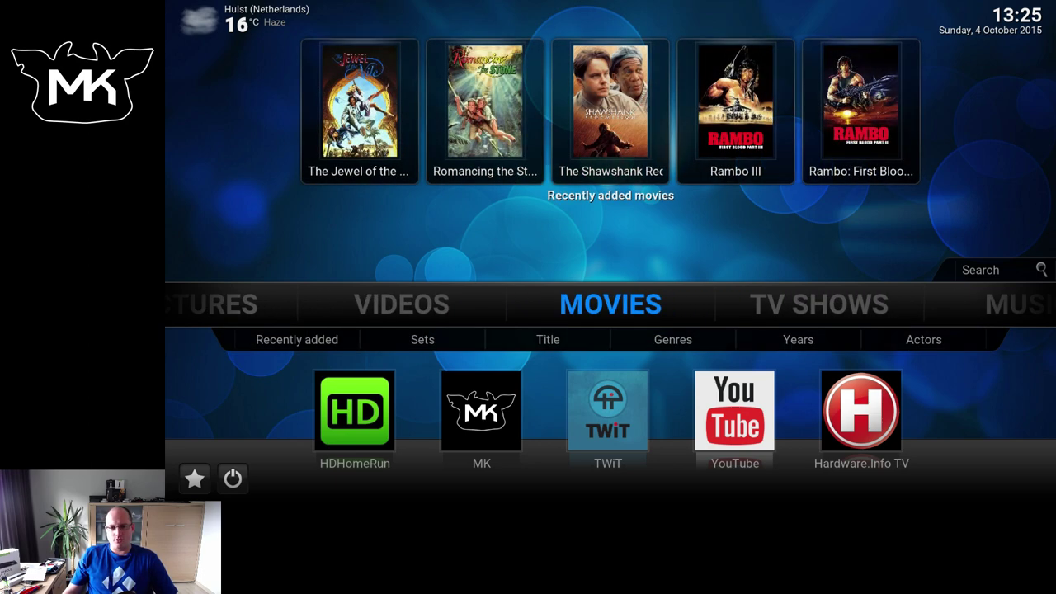
pyautogui.press('Down')
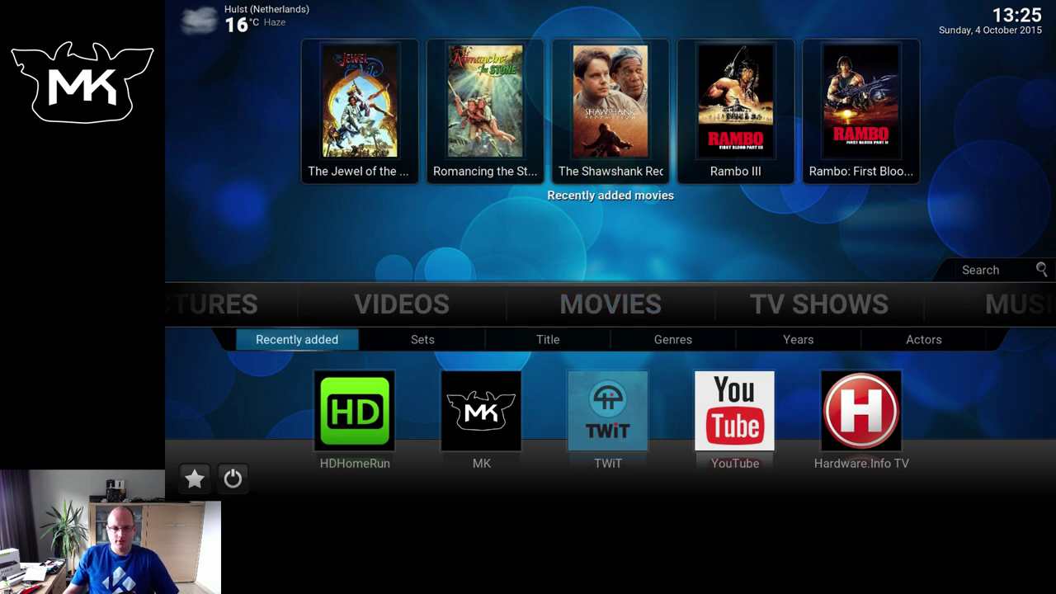
pyautogui.press('Right')
pyautogui.press('Return')
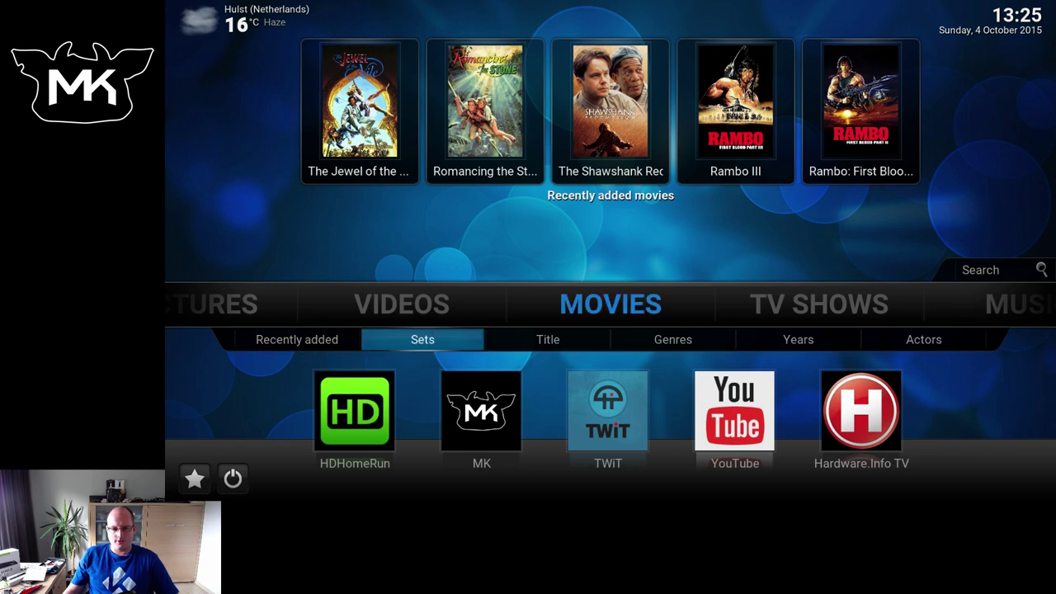
# - Open the Sets list and browse the Aladdin Collection's films, from Aladdin to King of Thieves
pyautogui.press('Return')
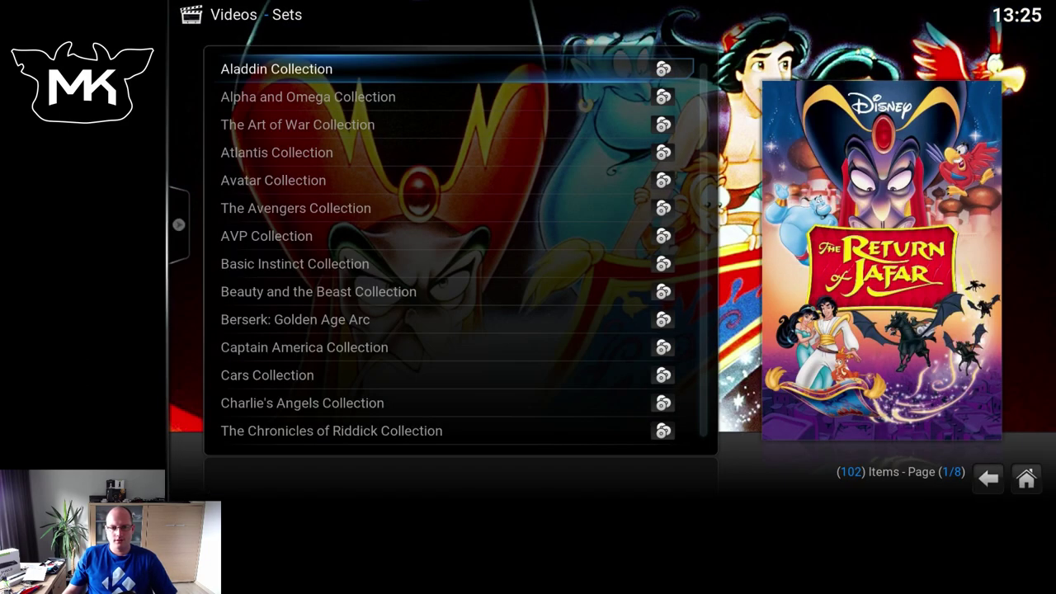
pyautogui.press('Down')
pyautogui.press('Down')
pyautogui.press('Up')
pyautogui.press('Up')
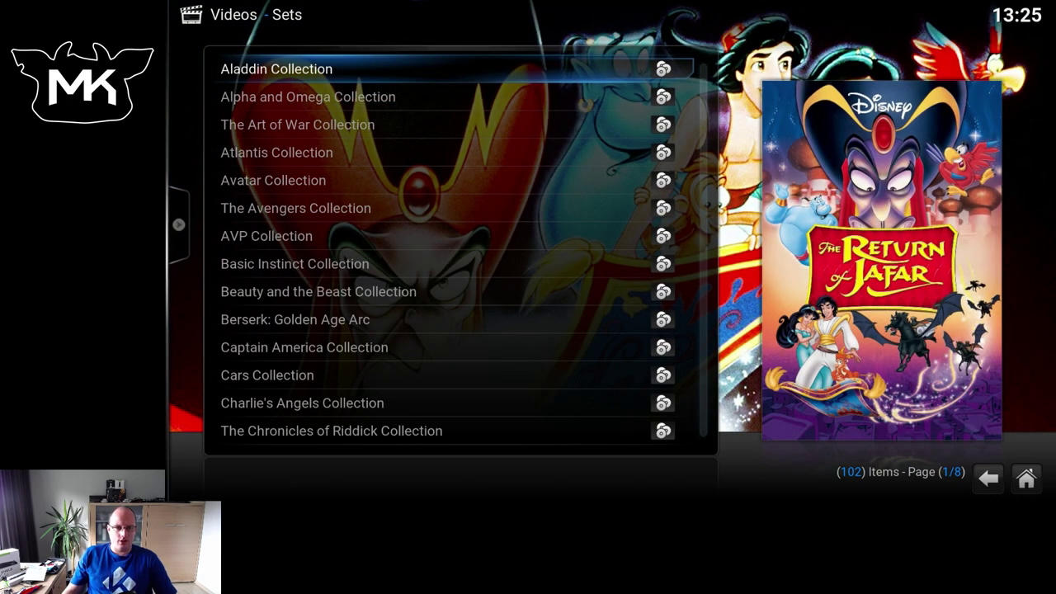
pyautogui.press('Return')
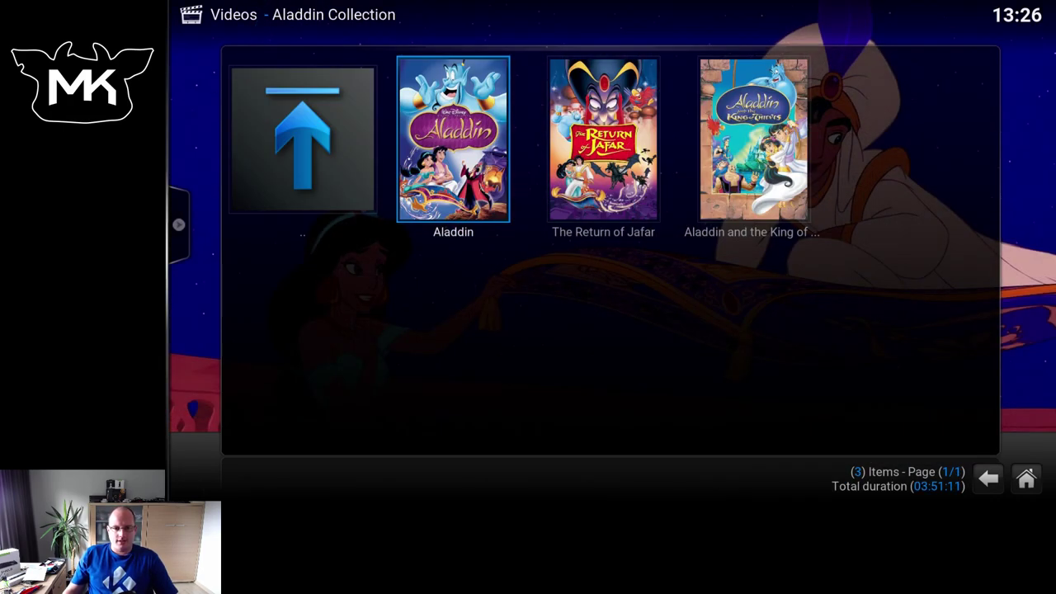
pyautogui.press('Right')
pyautogui.press('Right')
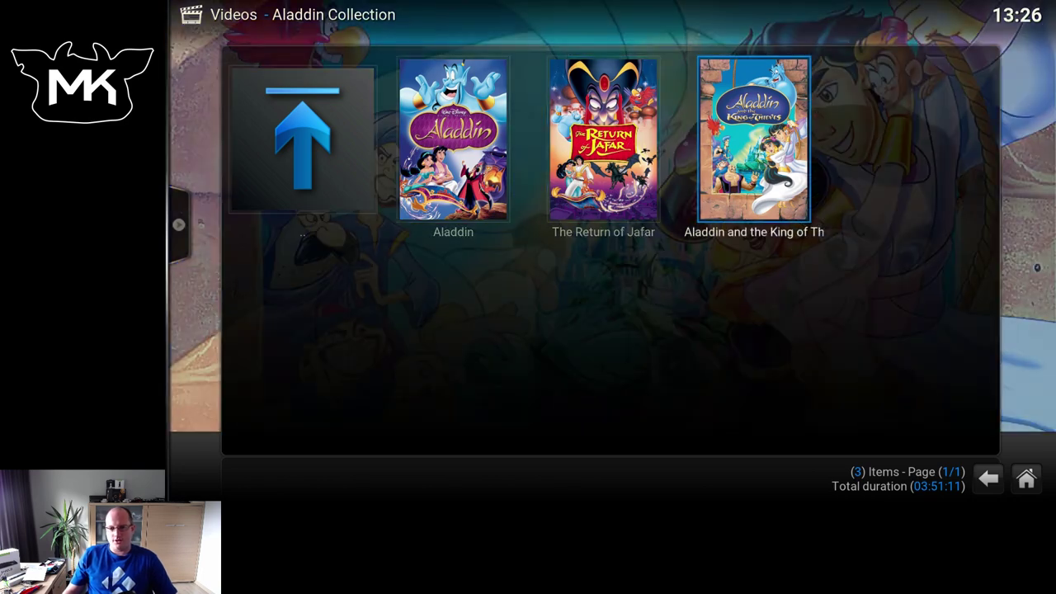
pyautogui.press('Left')
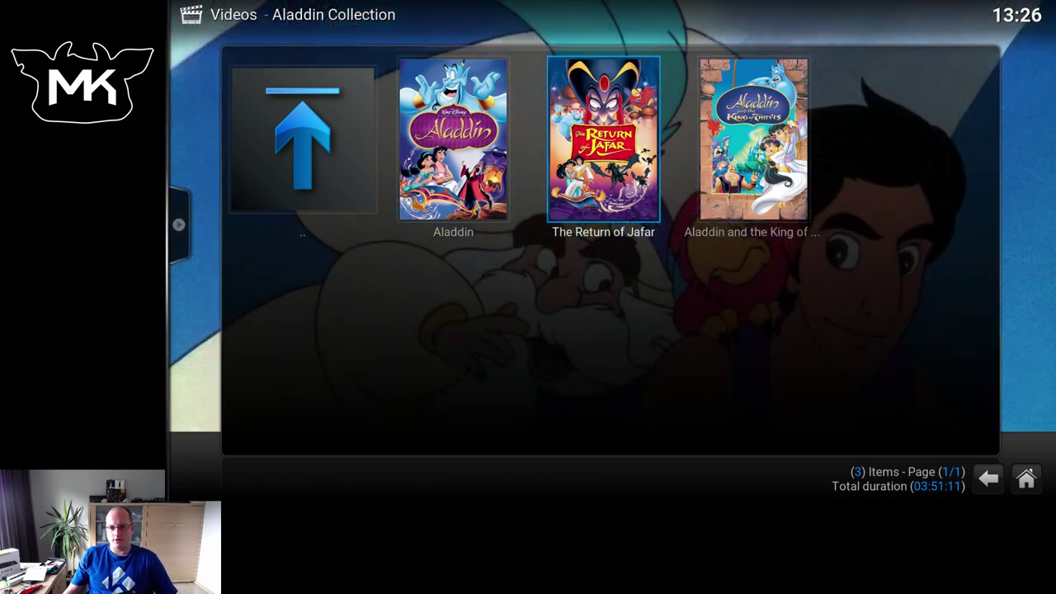
pyautogui.press('Left')
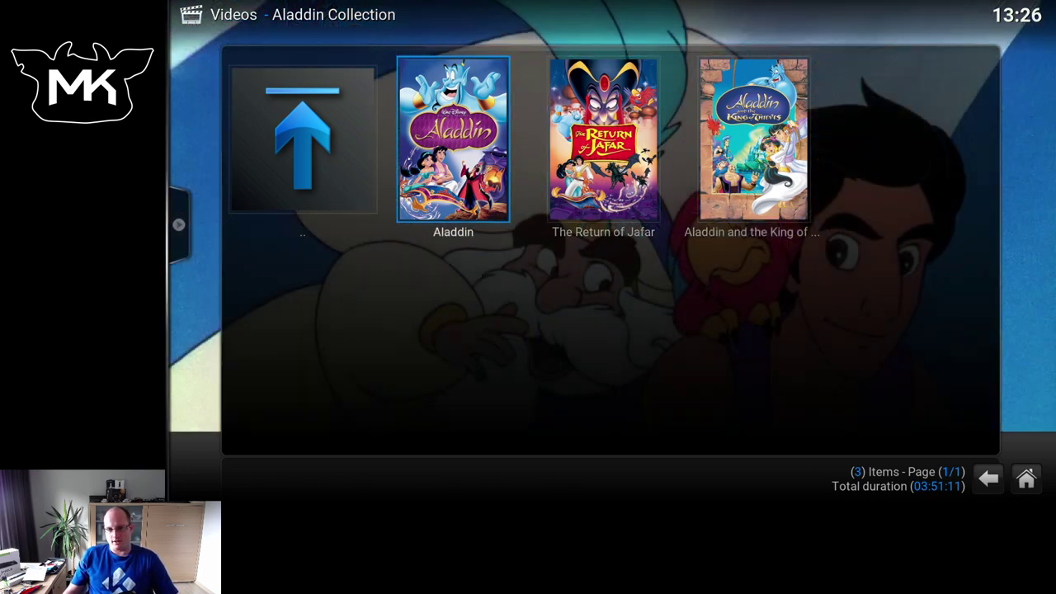
pyautogui.press('Right')
# - Return to the Sets list and move past Alpha and Omega and Berserk to Cars Collection
pyautogui.press('BackSpace')
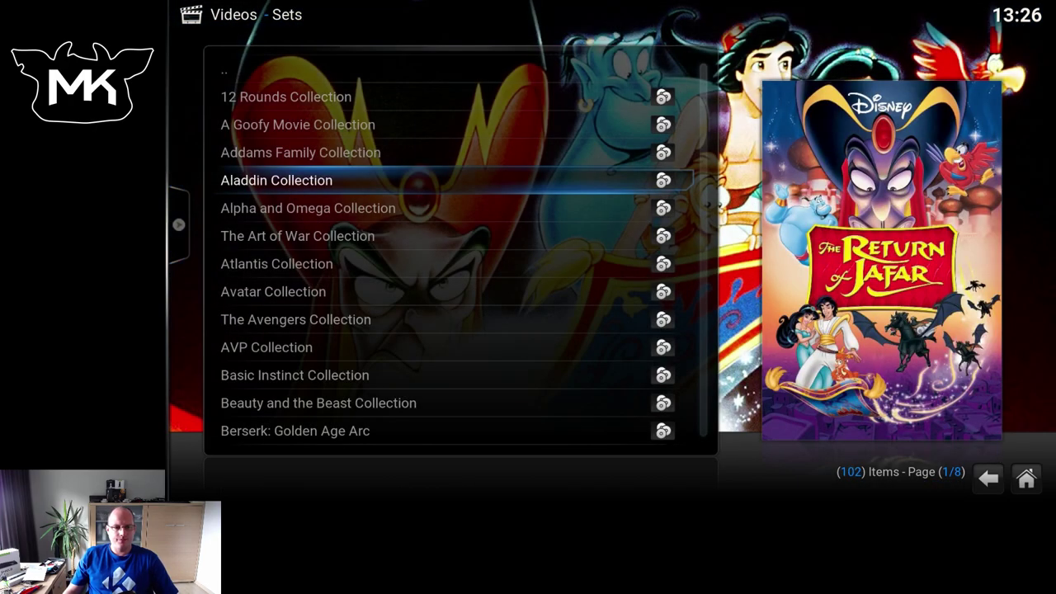
pyautogui.press('Down')
pyautogui.press('Down')
pyautogui.press('Down')
pyautogui.press('Down')
pyautogui.press('Down')
pyautogui.press('Down')
pyautogui.press('Down')
pyautogui.press('Down')
pyautogui.press('Down')
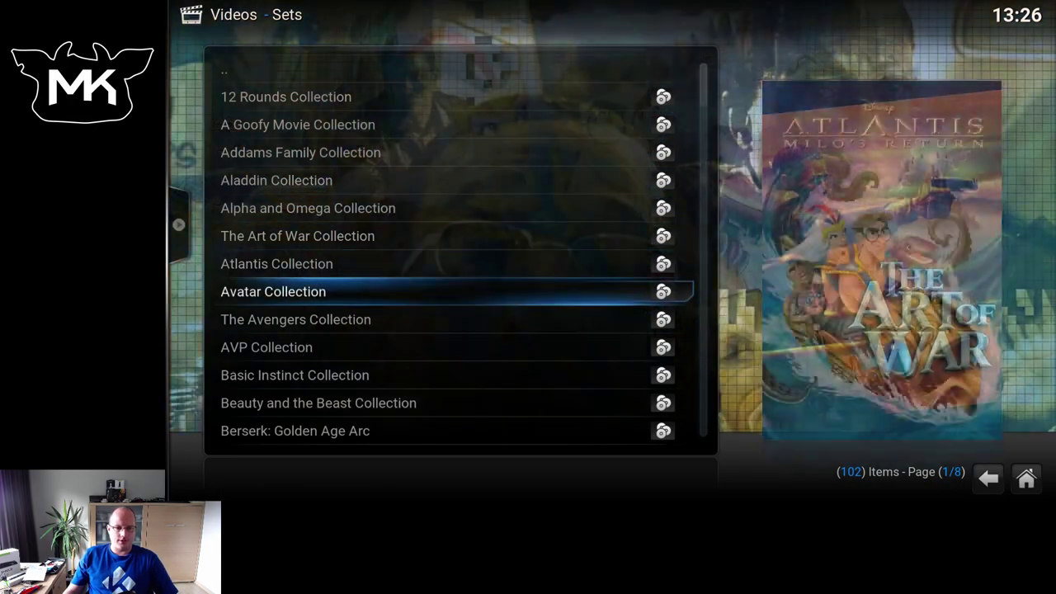
pyautogui.press('Down')
pyautogui.press('Down')
pyautogui.press('Down')
pyautogui.press('Down')
pyautogui.press('Down')
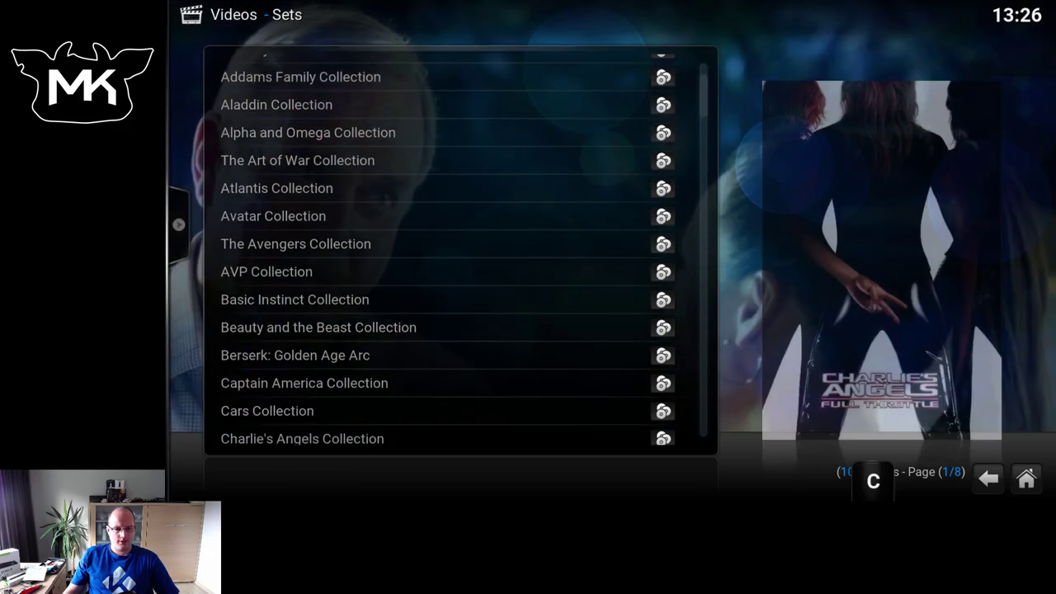
pyautogui.press('Up')
pyautogui.press('Up')
pyautogui.press('Up')
pyautogui.press('Return')
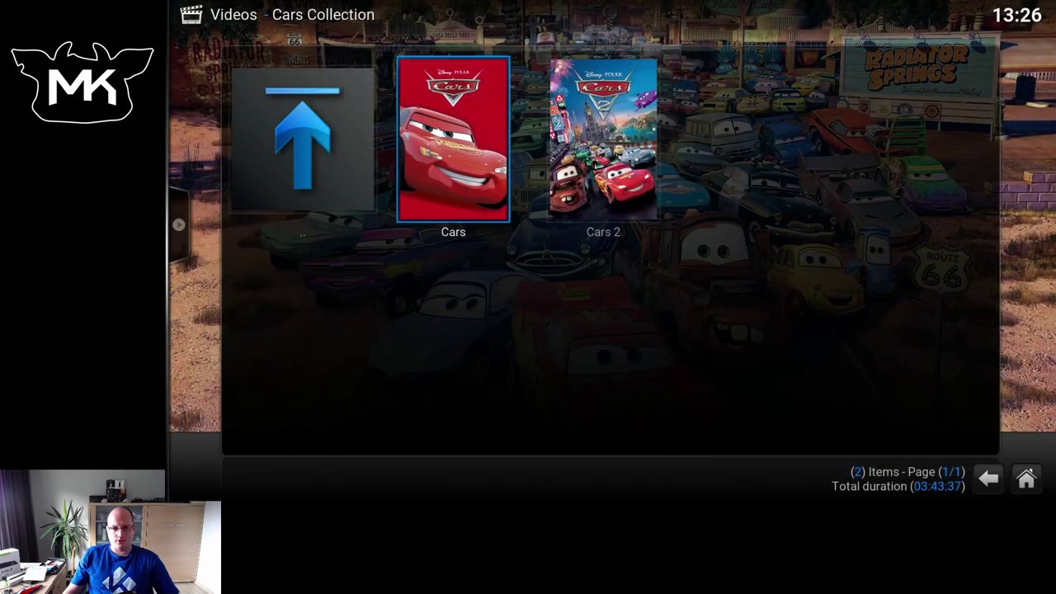
pyautogui.press('Right')
pyautogui.press('Left')
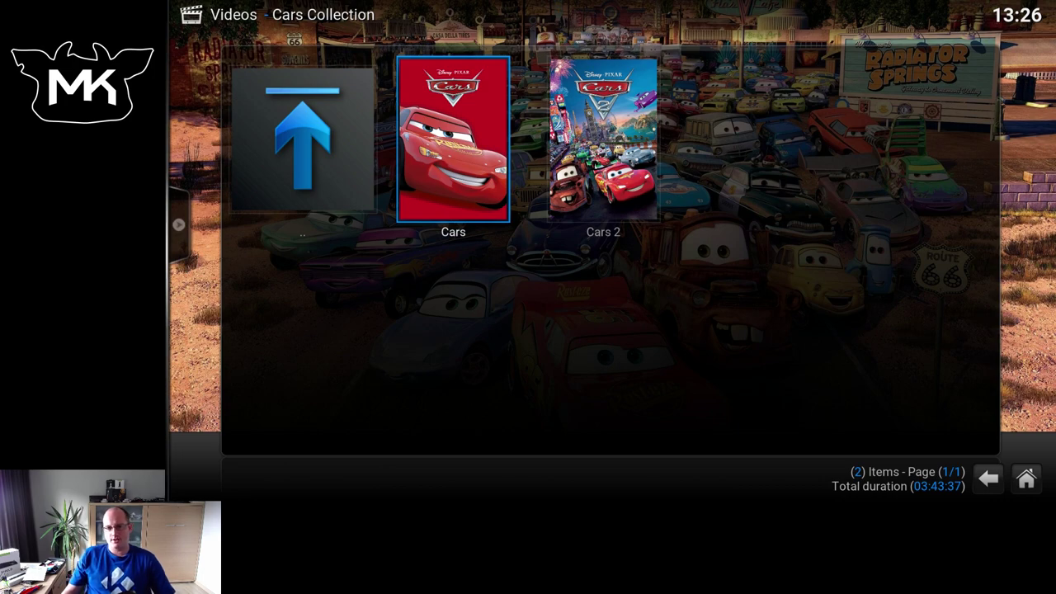
pyautogui.press('BackSpace')
pyautogui.press('Down')
pyautogui.press('Down')
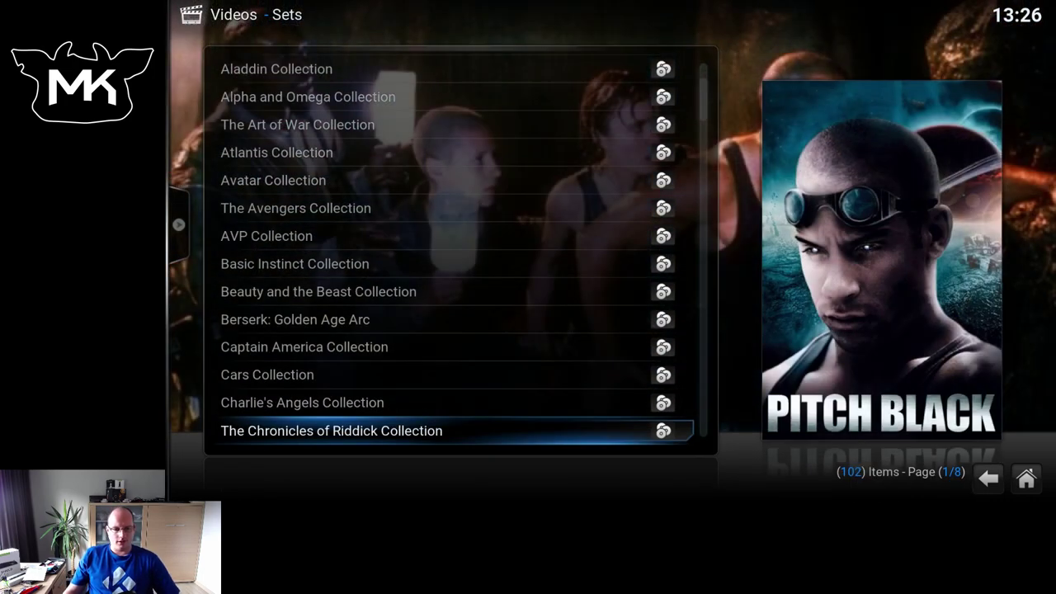
pyautogui.press('Up')
pyautogui.press('Return')
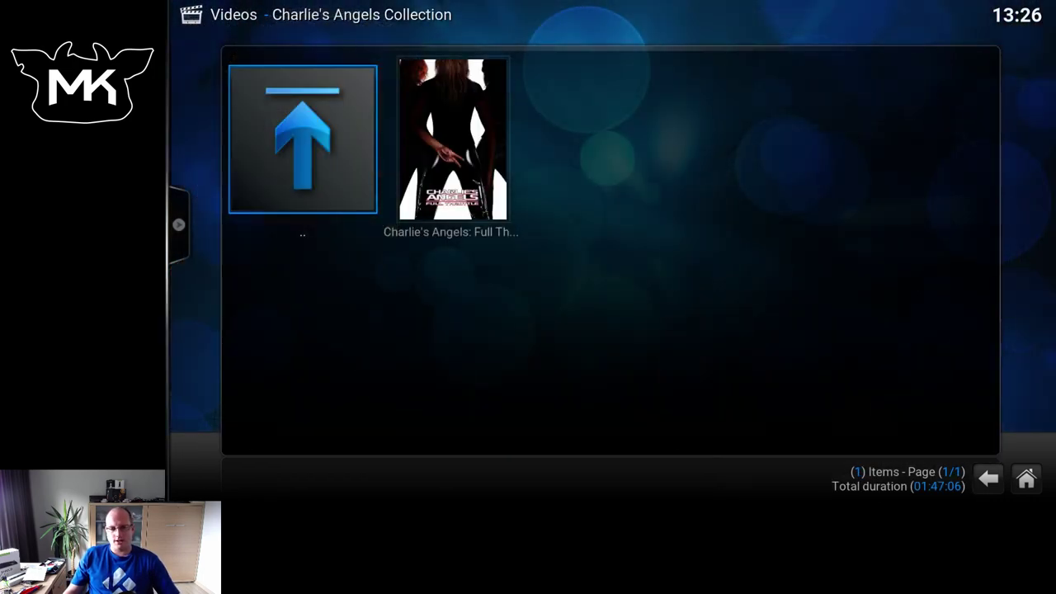
pyautogui.press('Right')
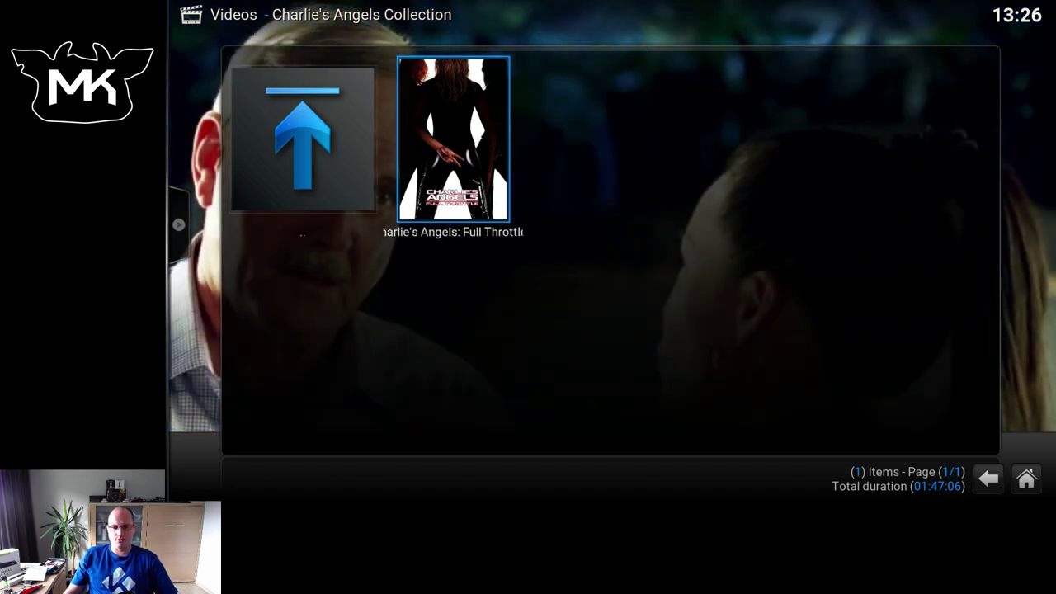
pyautogui.press('BackSpace')
pyautogui.press('Down')
pyautogui.press('Down')
pyautogui.press('Down')
pyautogui.press('Down')
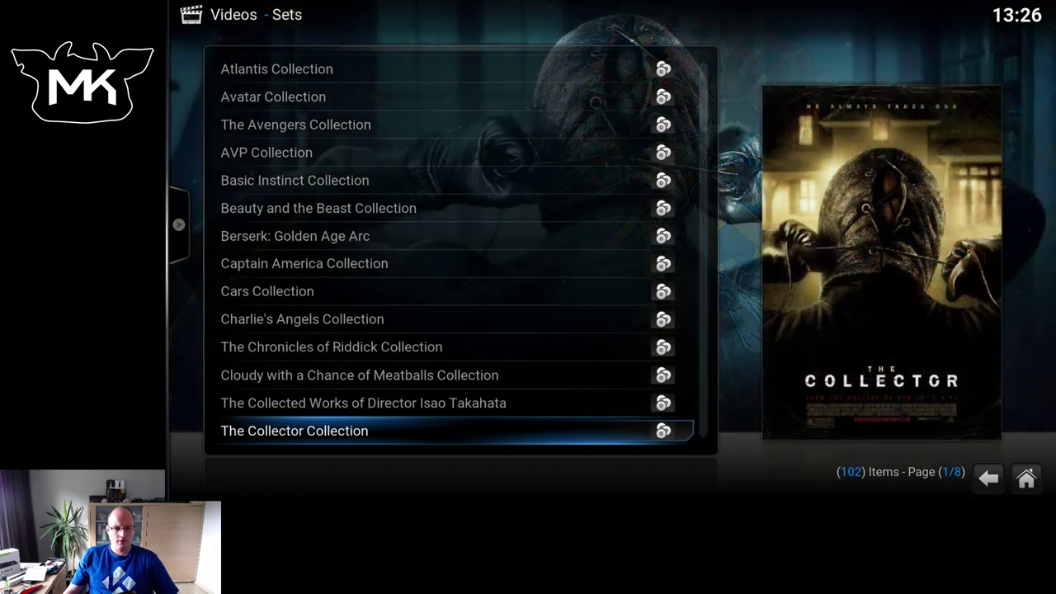
pyautogui.press('Up')
pyautogui.press('Up')
pyautogui.press('Up')
pyautogui.press('Return')
# - Browse Pitch Black and Riddick inside The Chronicles of Riddick Collection
pyautogui.press('Right')
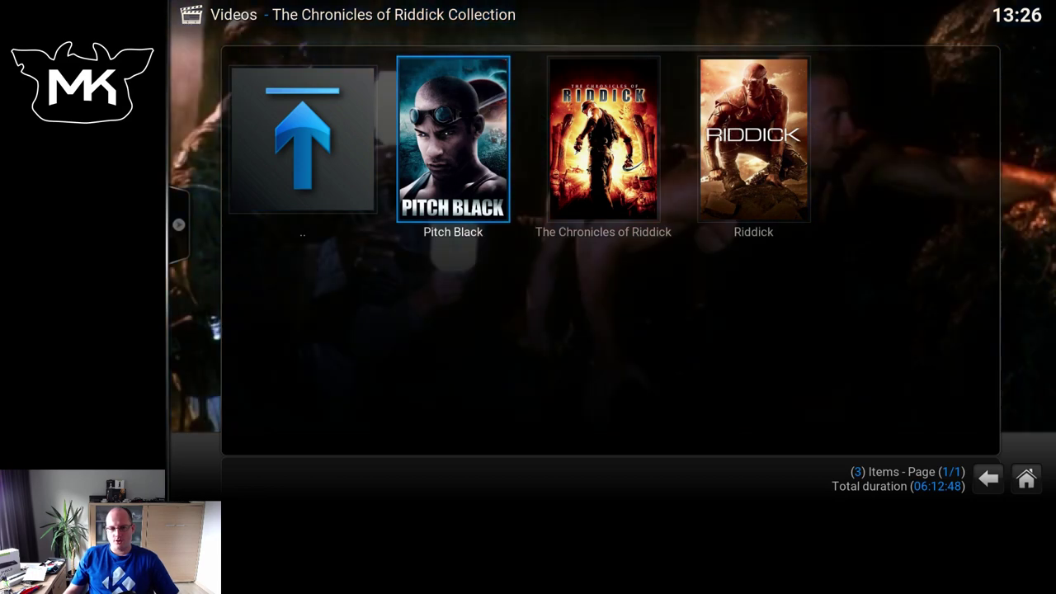
pyautogui.press('Right')
pyautogui.press('Right')
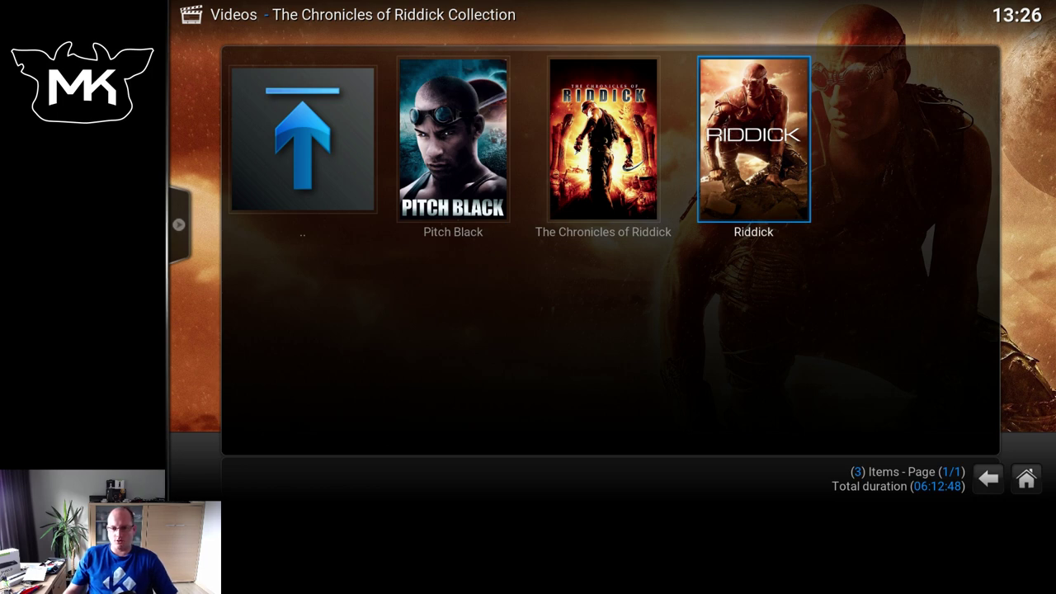
pyautogui.press('Left')
pyautogui.press('Left')
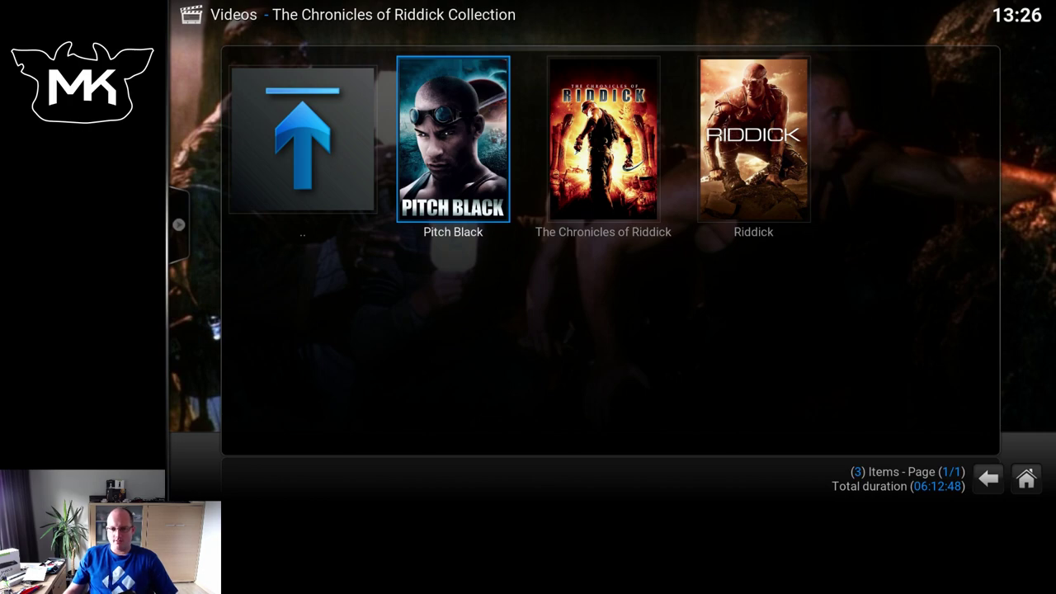
# - Back out of the collection and Sets list to Home, then open Movies by title
pyautogui.press('BackSpace')
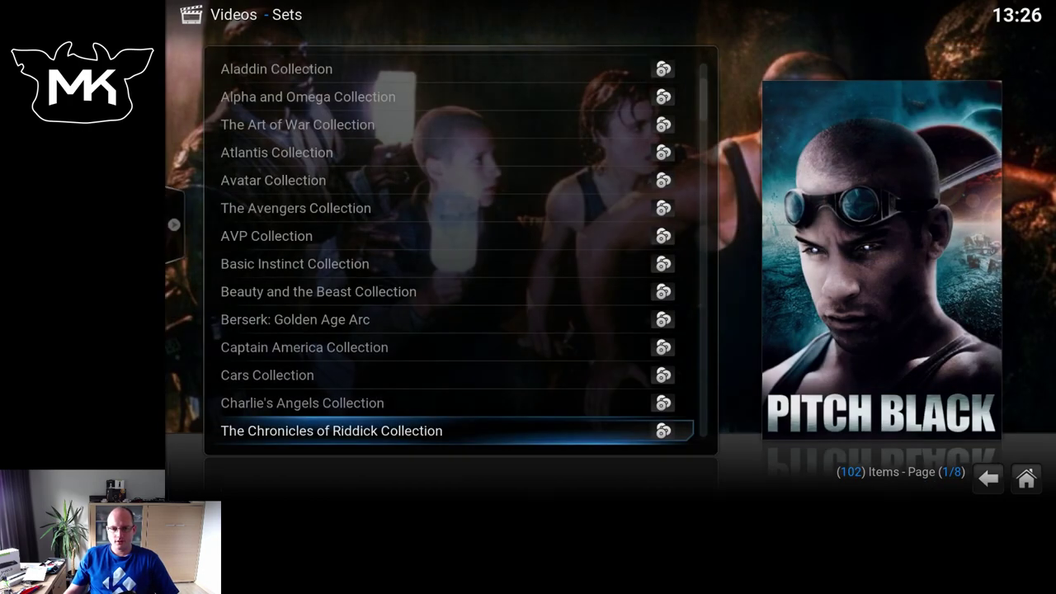
pyautogui.press('BackSpace')
pyautogui.press('Return')
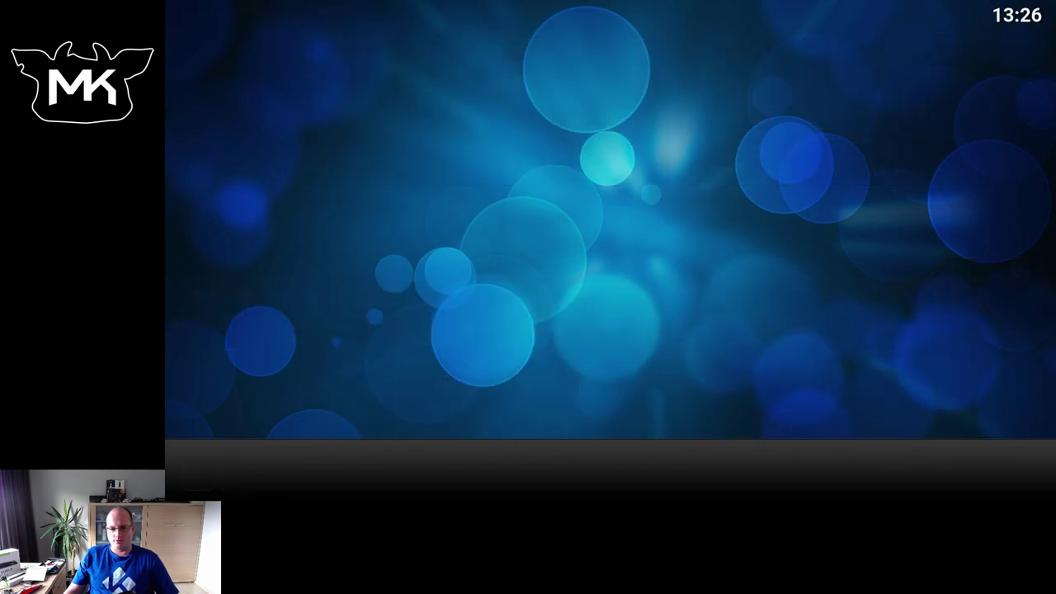
# - Browse the A titles in the movie grid, such as Aliens vs Predator and The Animatrix
pyautogui.press('Down')
pyautogui.press('Down')
pyautogui.press('Down')
pyautogui.press('Down')
pyautogui.press('Down')
pyautogui.press('Down')
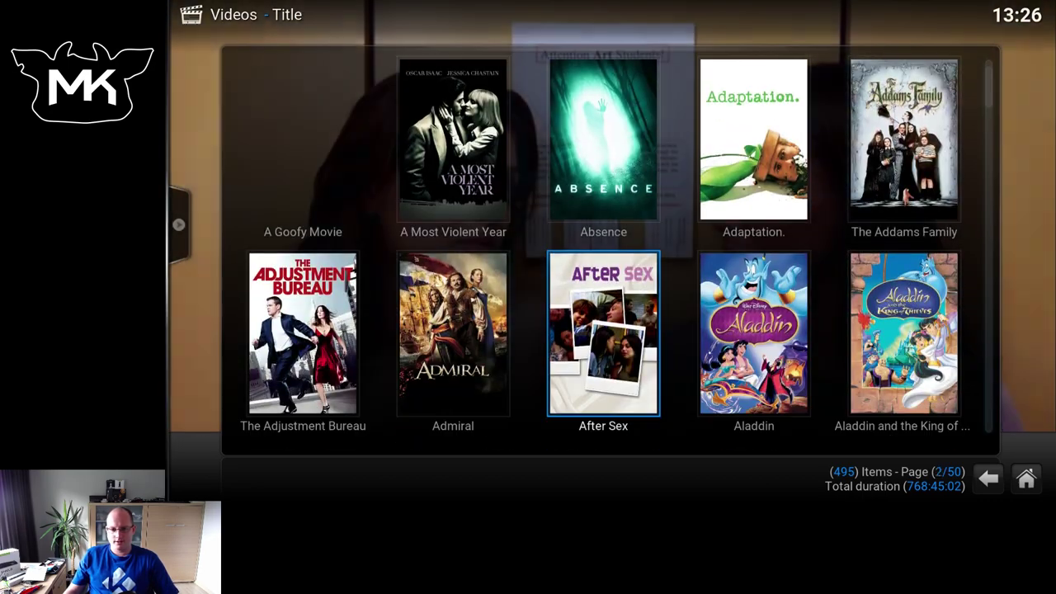
pyautogui.press('Up')
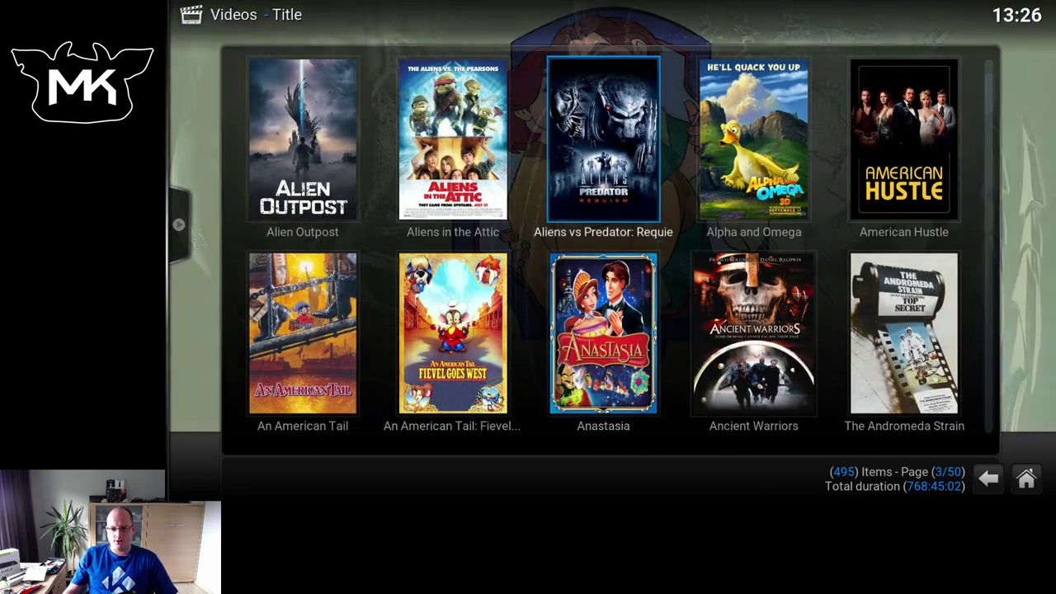
pyautogui.press('Up')
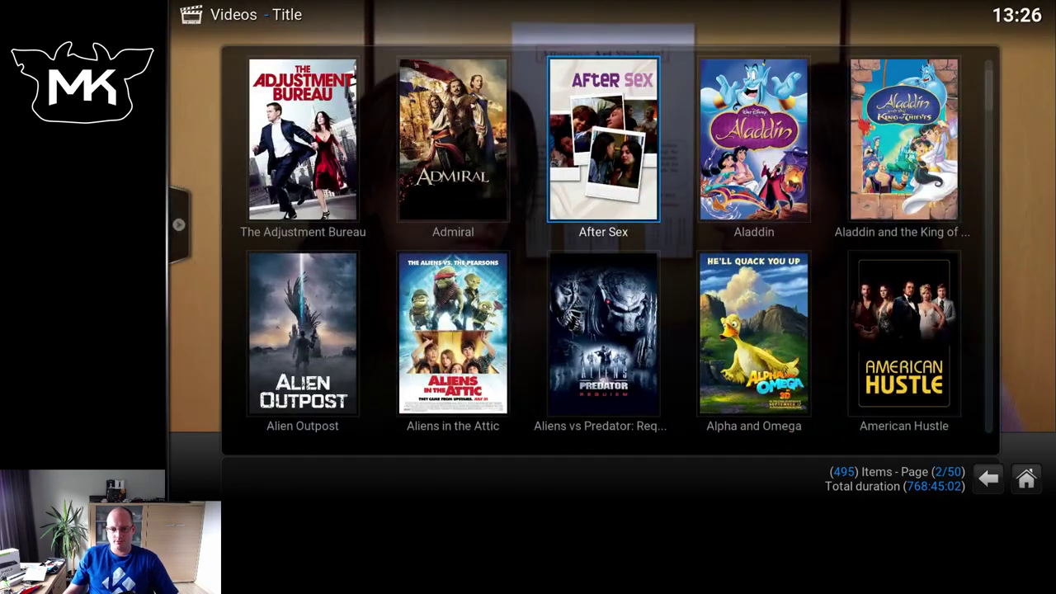
pyautogui.press('Down')
pyautogui.press('Down')
pyautogui.press('Down')
pyautogui.press('Down')
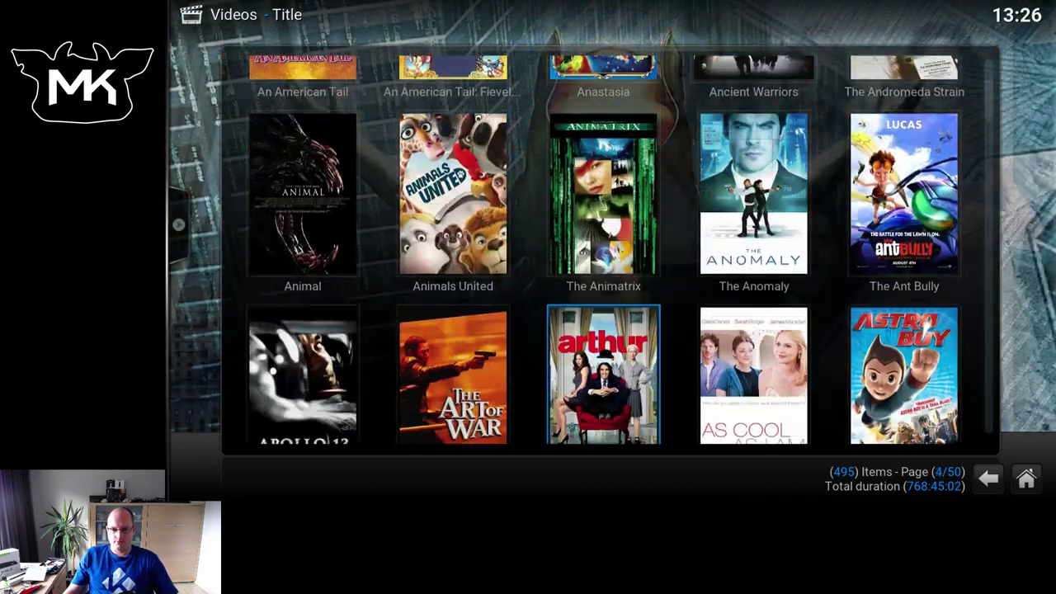
pyautogui.press('Left')
pyautogui.press('Left')
# - Page to the B titles and browse Battle Recon, Batman Begins and Birdman
pyautogui.press('pagedown')
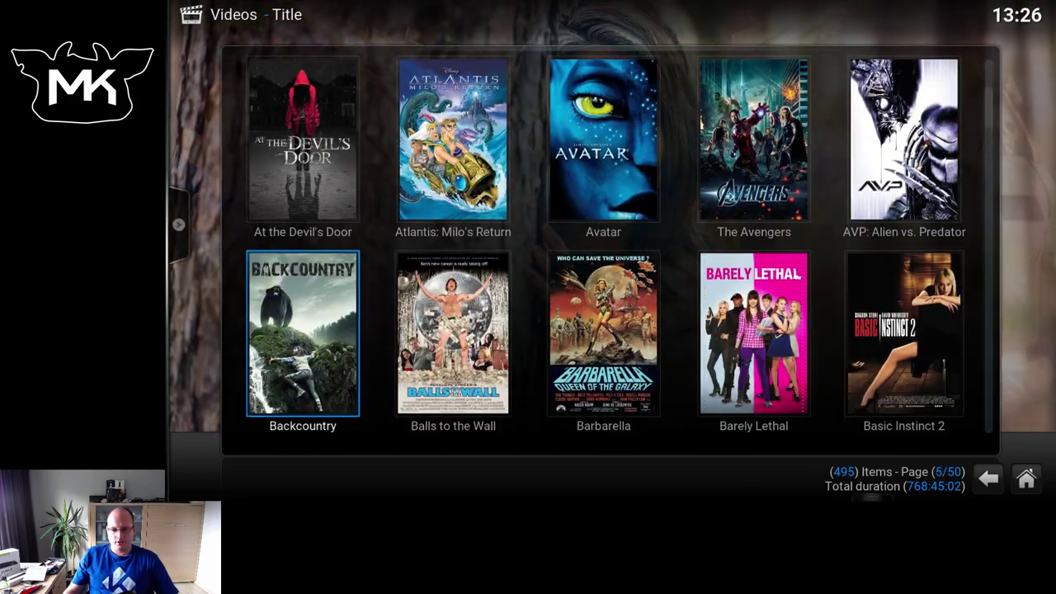
pyautogui.press('Right')
pyautogui.press('Right')
pyautogui.press('pagedown')
pyautogui.press('Up')
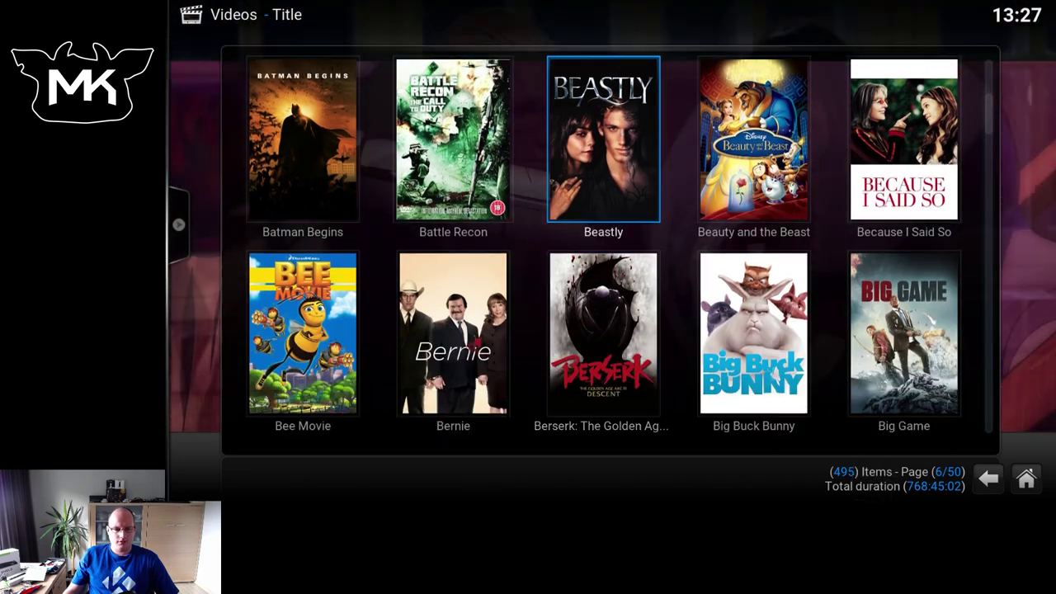
pyautogui.press('Up')
pyautogui.press('Left')
pyautogui.press('Down')
pyautogui.press('Left')
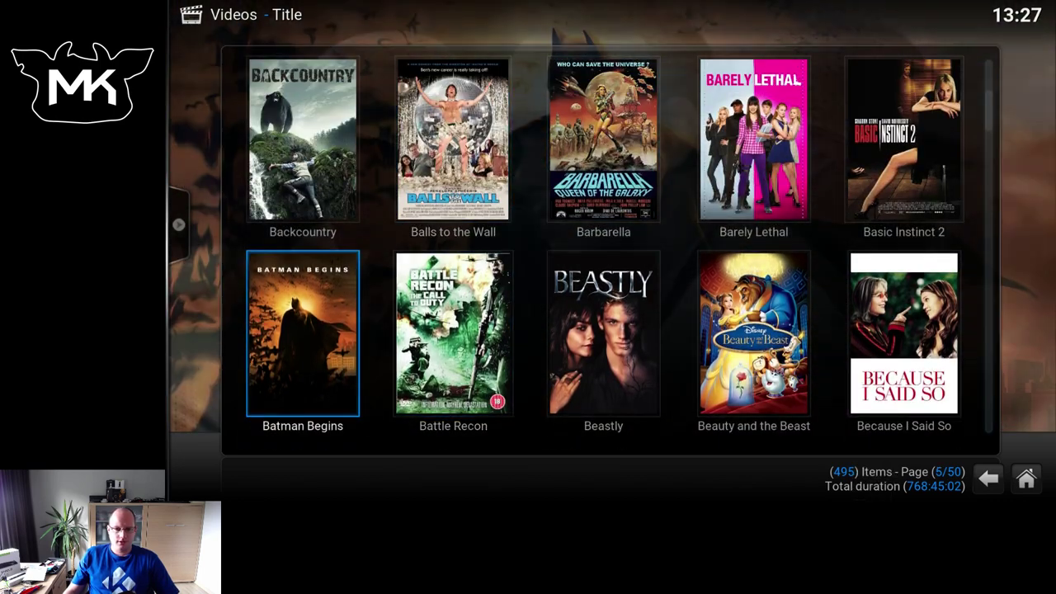
pyautogui.press('Down')
pyautogui.press('Down')
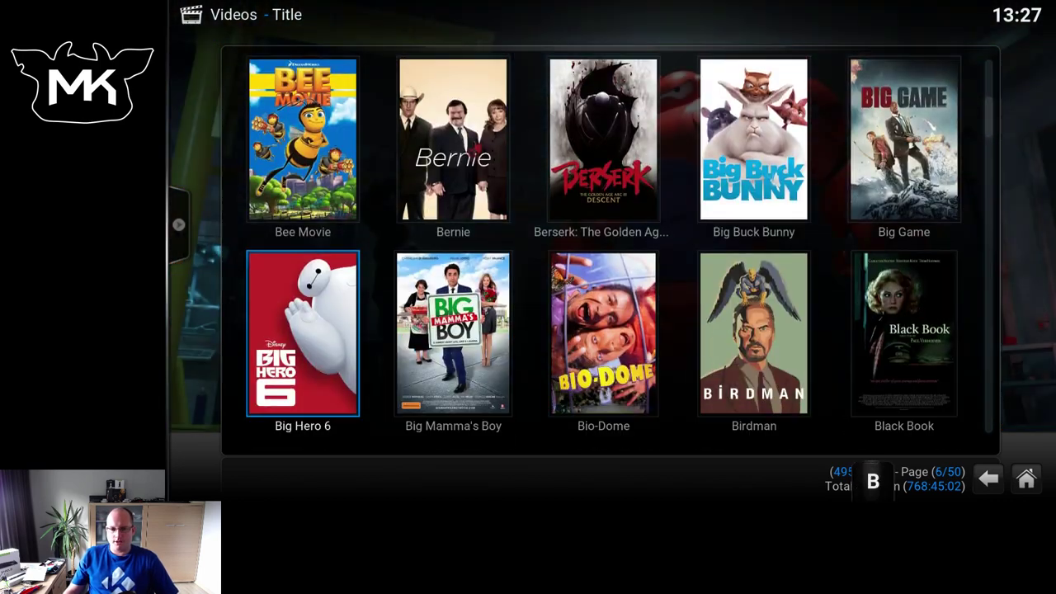
pyautogui.press('Right')
pyautogui.press('Right')
pyautogui.press('Right')
# - Letter-jump to the D titles and back to B, then return Home to the Sets entry
pyautogui.press('Right')
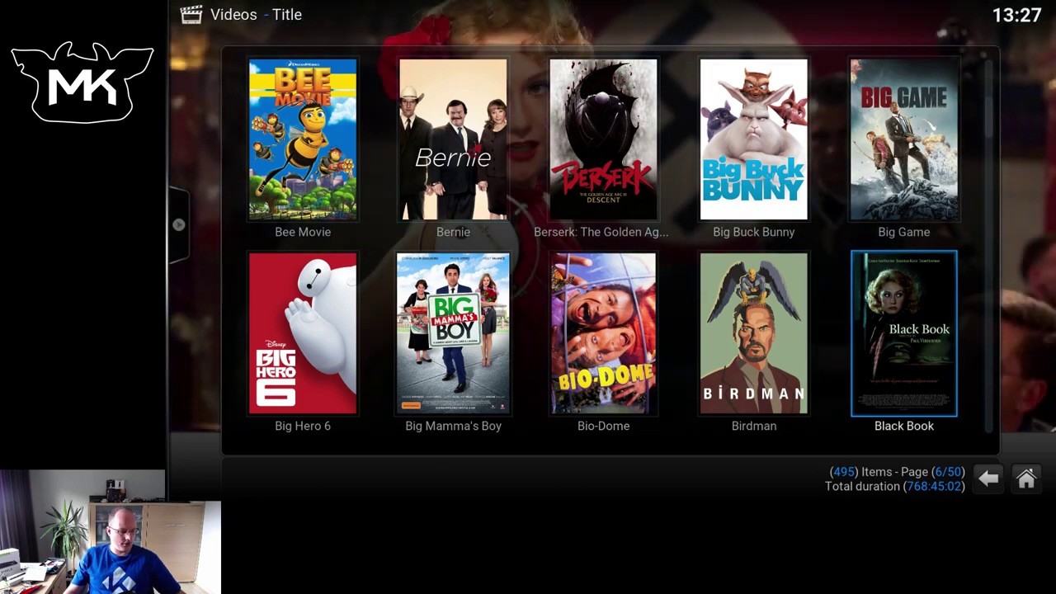
pyautogui.press('d')
pyautogui.press('Right')
pyautogui.press('Right')
pyautogui.press('Right')
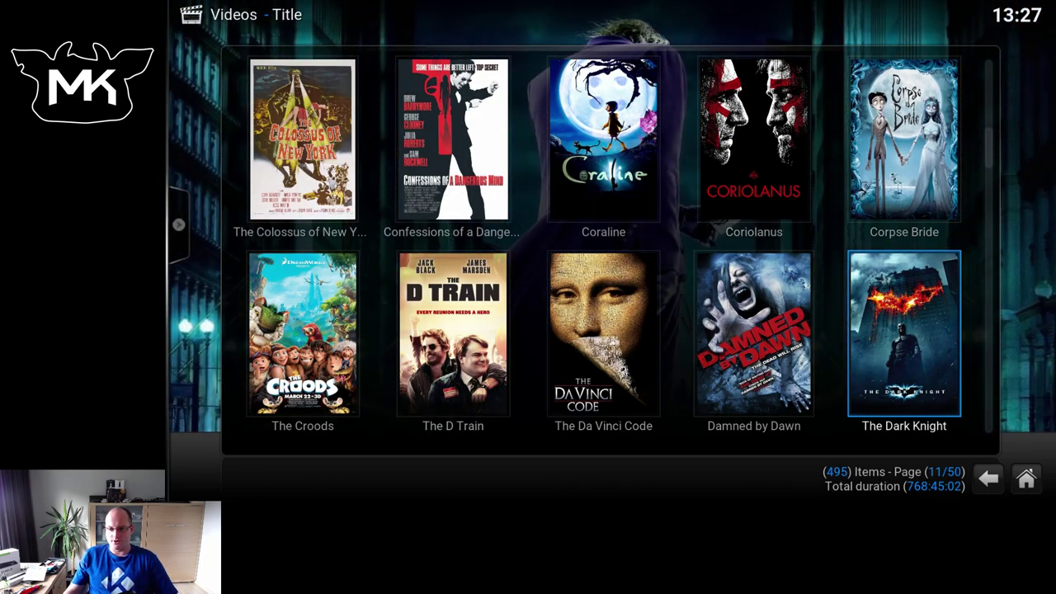
pyautogui.press('b')
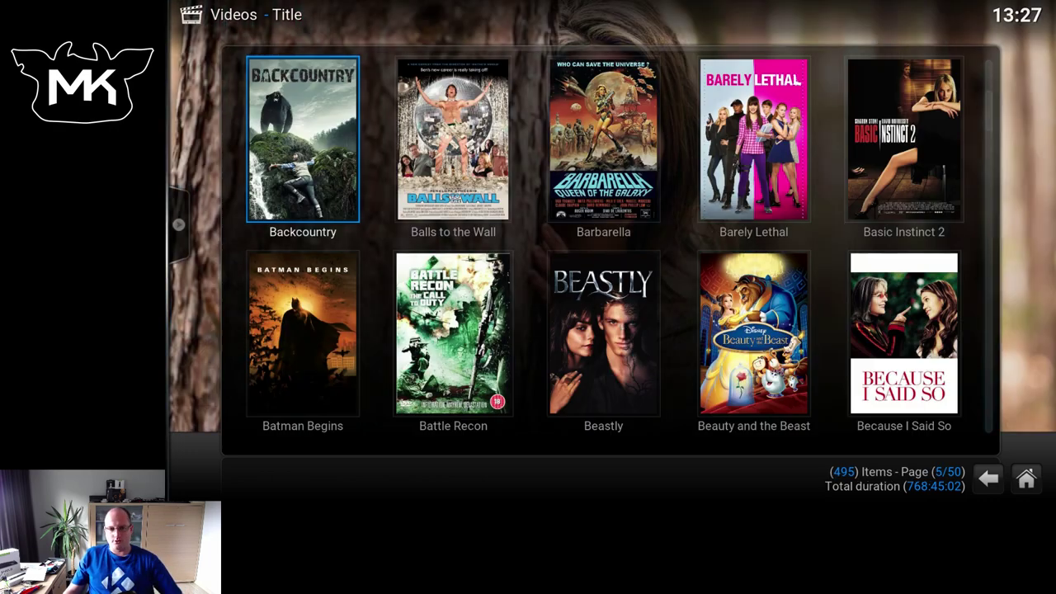
pyautogui.press('Down')
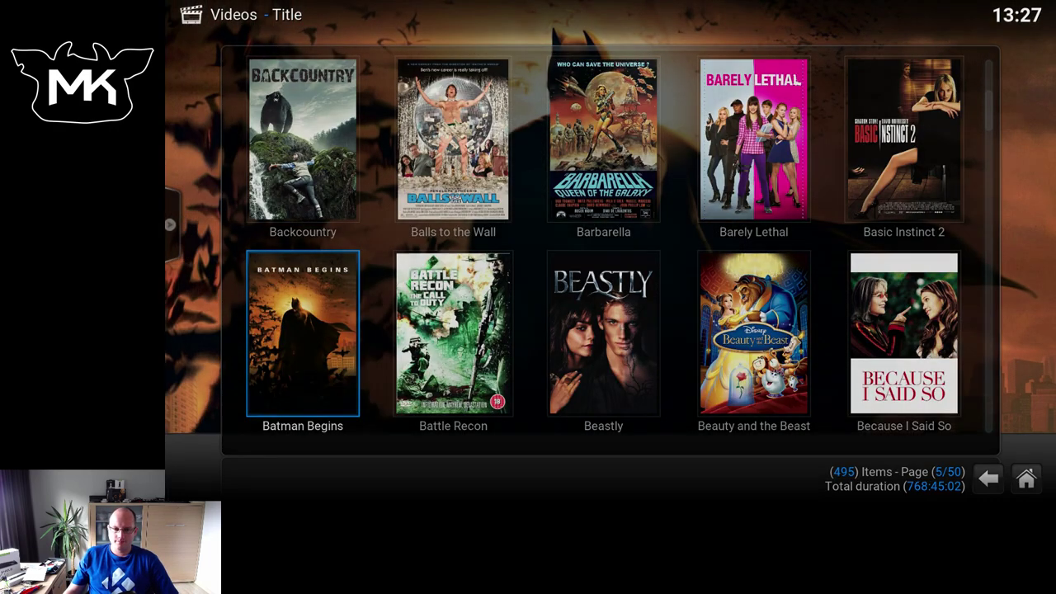
pyautogui.press('Escape')
pyautogui.press('Up')
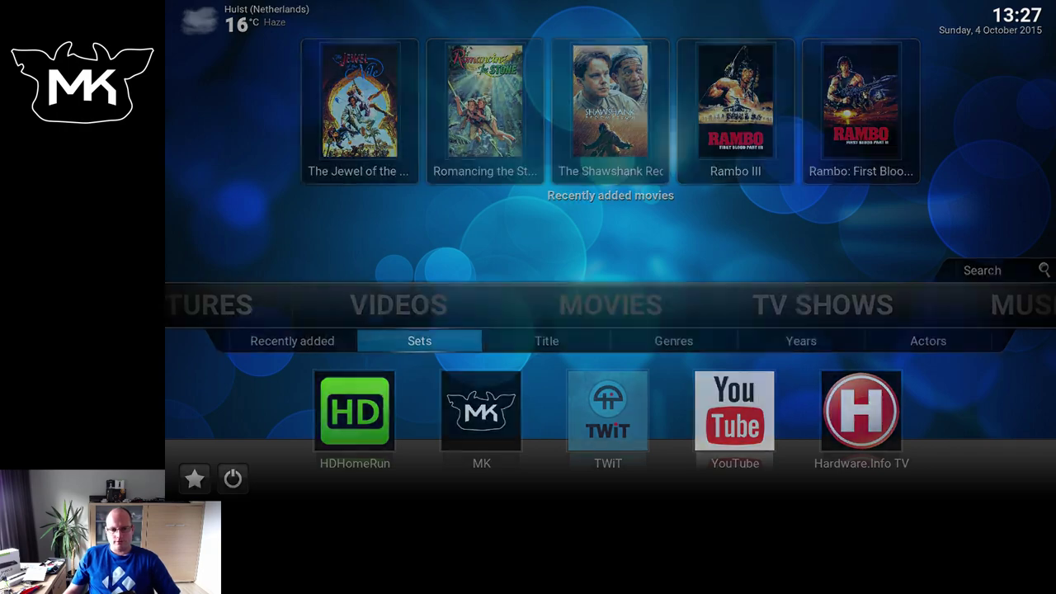
# - Open the Sets list and page down to The Dark Knight Collection
pyautogui.press('Return')
pyautogui.press('Down')
pyautogui.press('Down')
pyautogui.press('Down')
pyautogui.press('Down')
pyautogui.press('Down')
pyautogui.press('Down')
pyautogui.press('Down')
pyautogui.press('Down')
pyautogui.press('Down')
pyautogui.press('Down')
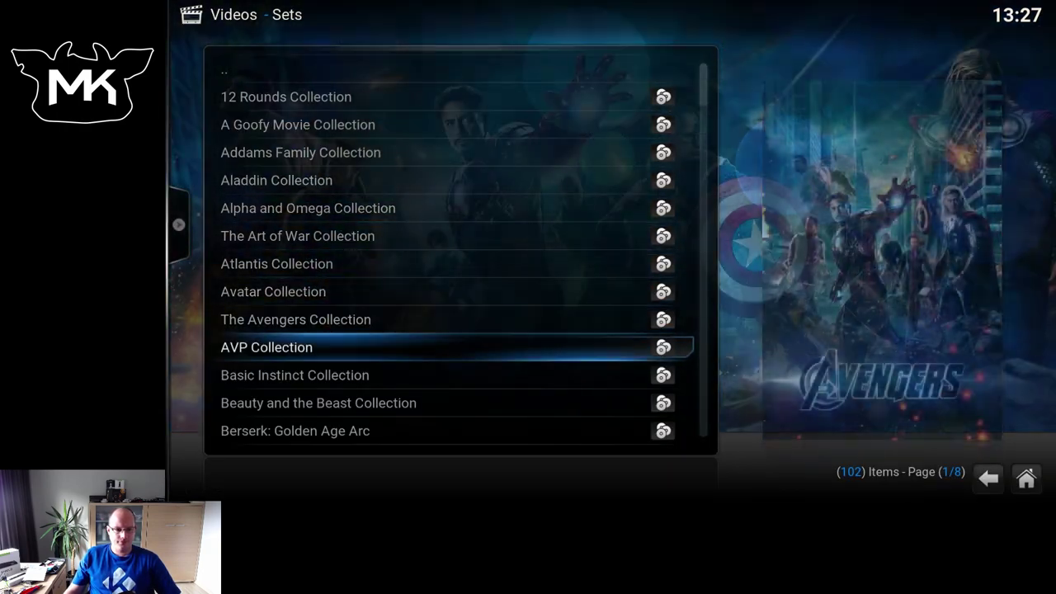
pyautogui.press('pagedown')
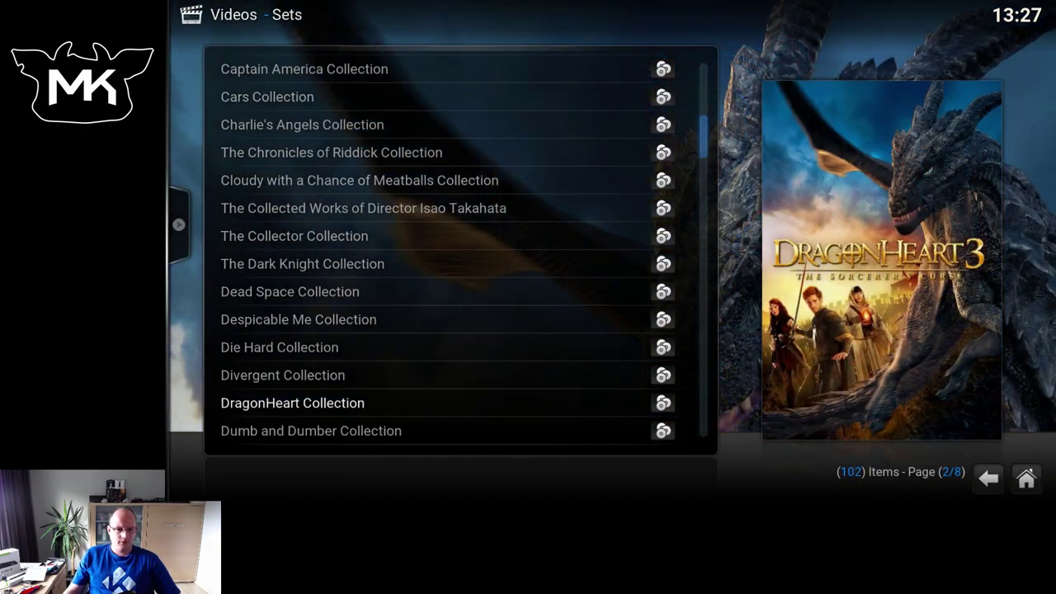
pyautogui.press('Down')
pyautogui.press('Up')
pyautogui.press('Up')
pyautogui.press('Up')
pyautogui.press('Up')
pyautogui.press('Up')
pyautogui.press('Up')
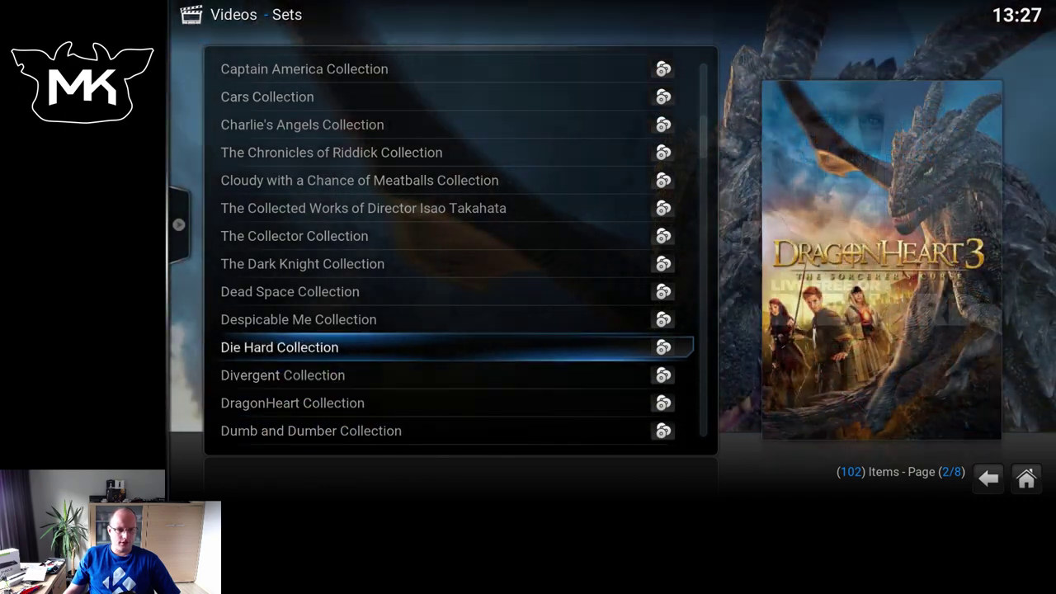
# - Open The Dark Knight Collection, browse Batman Begins and The Dark Knight, then return to Sets
pyautogui.press('Return')
pyautogui.press('Right')
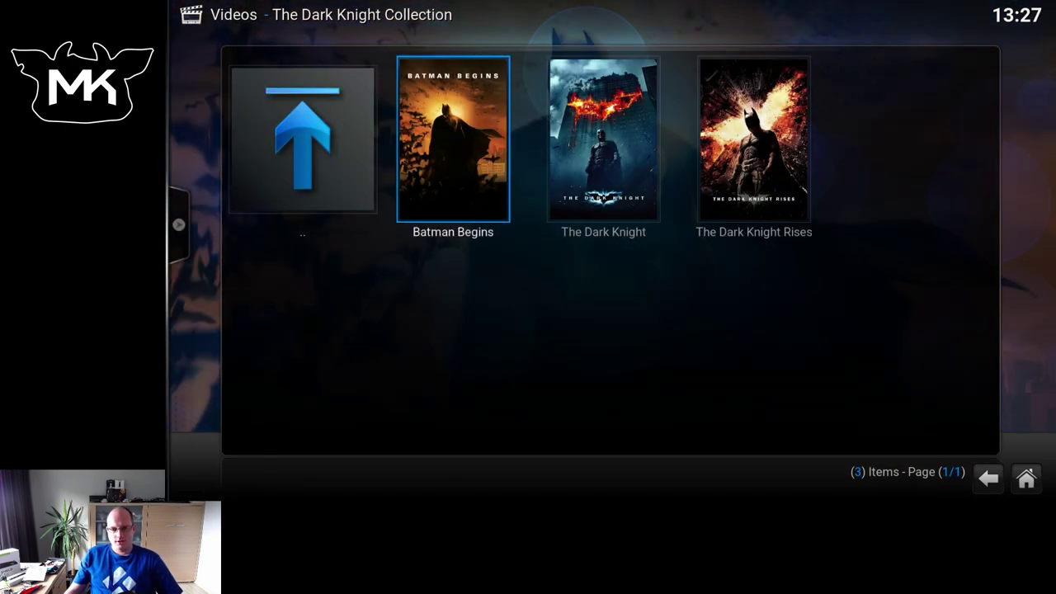
pyautogui.press('Right')
pyautogui.press('Right')
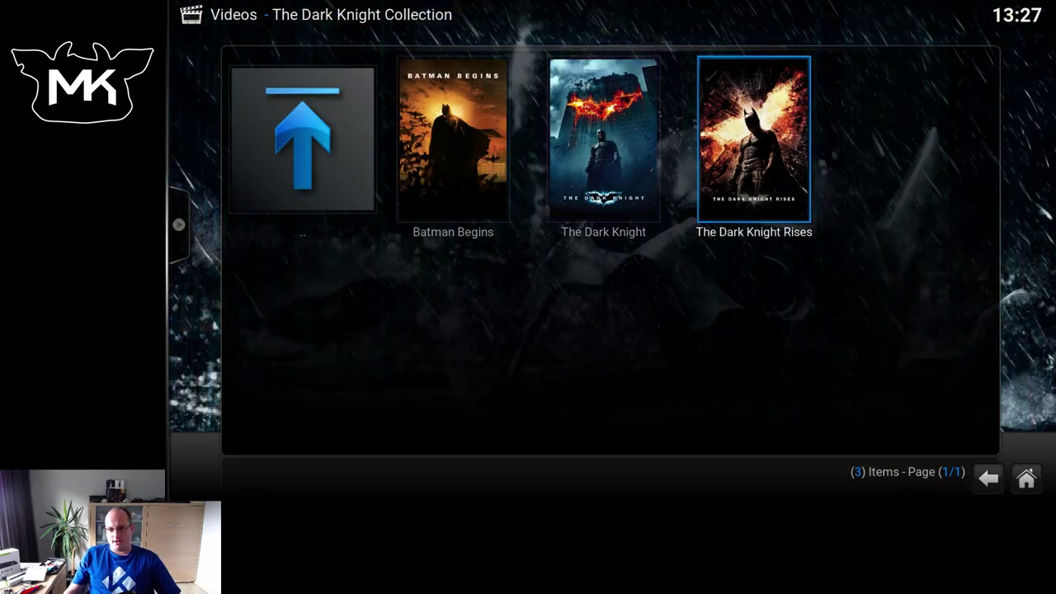
pyautogui.press('Left')
pyautogui.press('Left')
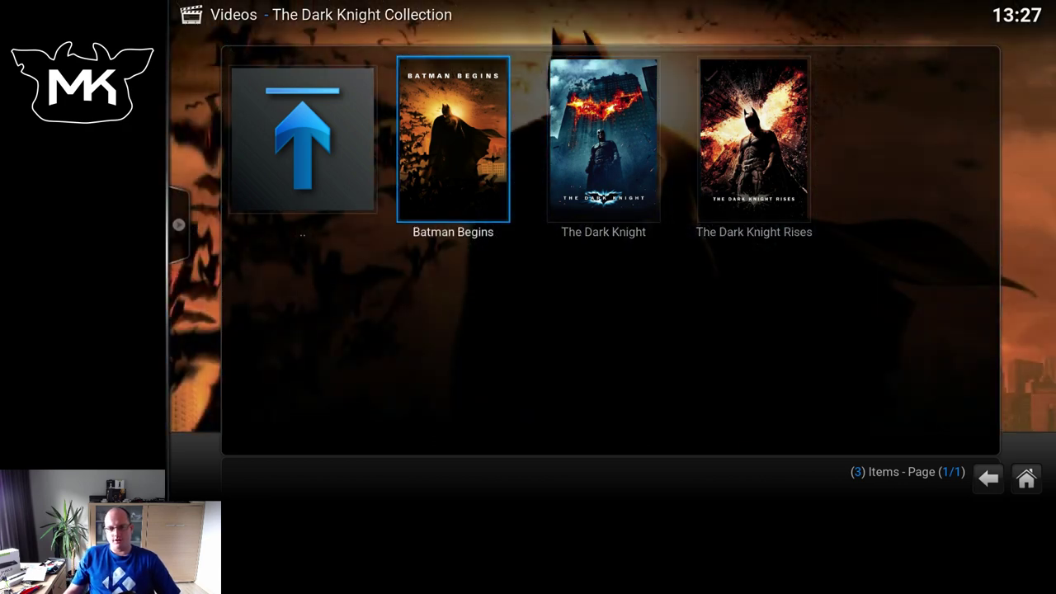
pyautogui.press('Right')
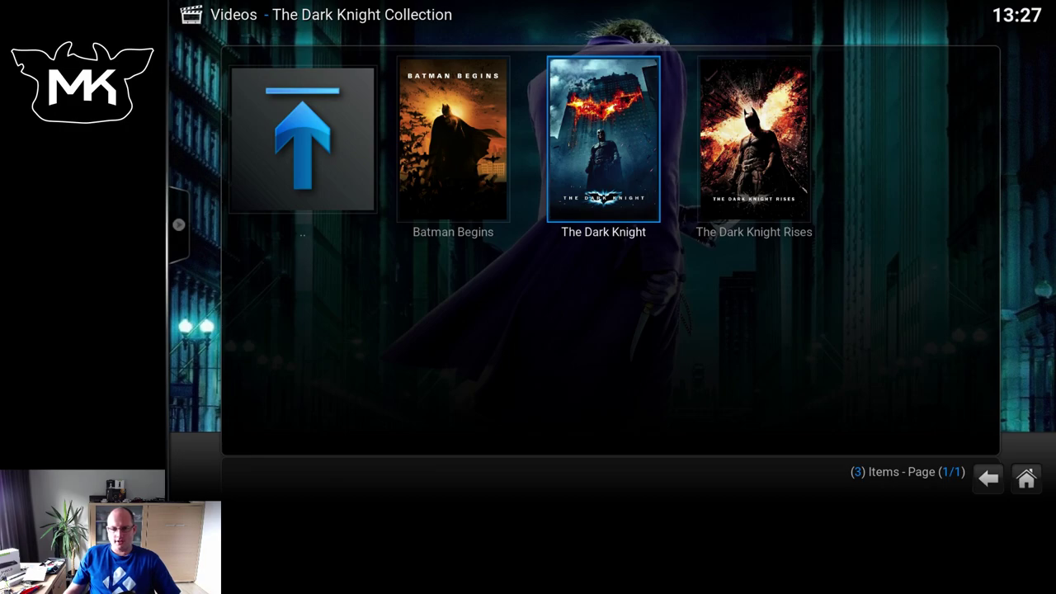
pyautogui.press('BackSpace')
# - Letter-jump through the Sets list (D, H, L, P, S, W) to reach Star Wars Collection
pyautogui.press('d')
pyautogui.press('d')
pyautogui.press('d')
pyautogui.press('d')
pyautogui.press('d')
pyautogui.press('d')
pyautogui.press('d')
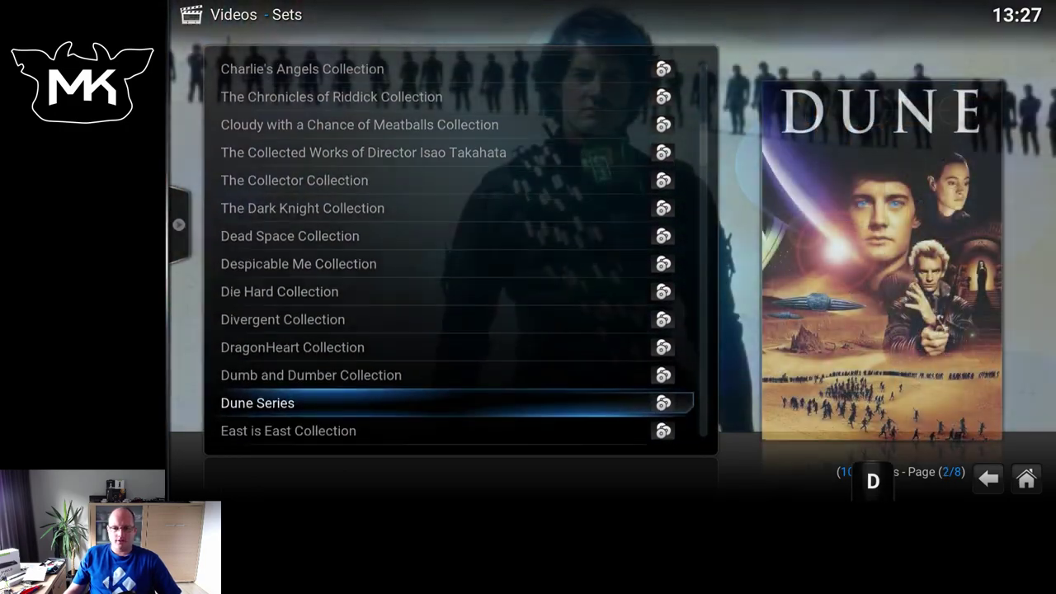
pyautogui.press('Down')
pyautogui.press('Down')
pyautogui.press('Down')
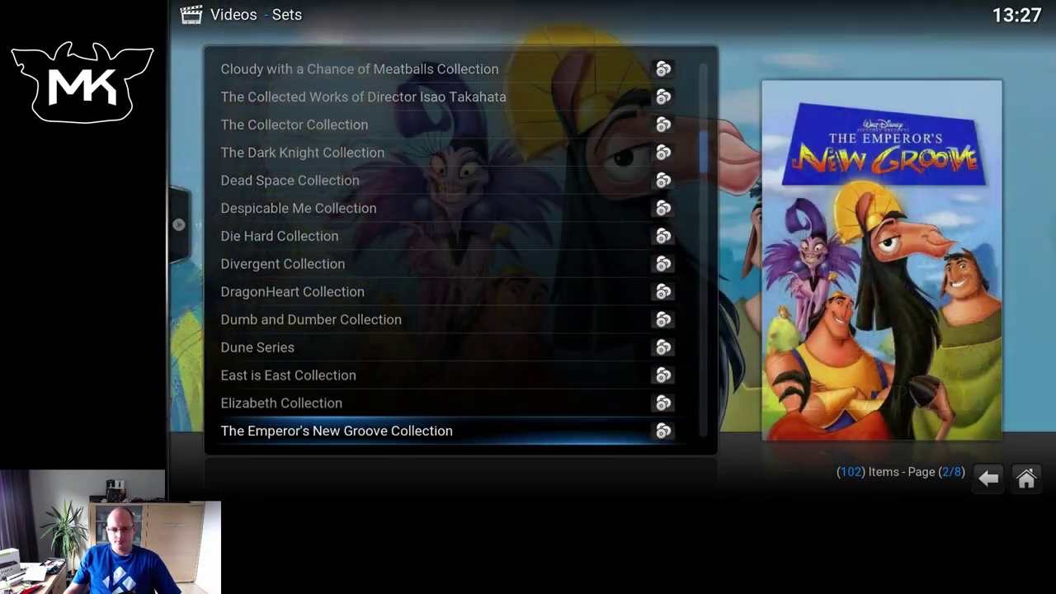
pyautogui.press('h')
pyautogui.press('h')
pyautogui.press('h')
pyautogui.press('h')
pyautogui.press('h')
pyautogui.press('l')
pyautogui.press('l')
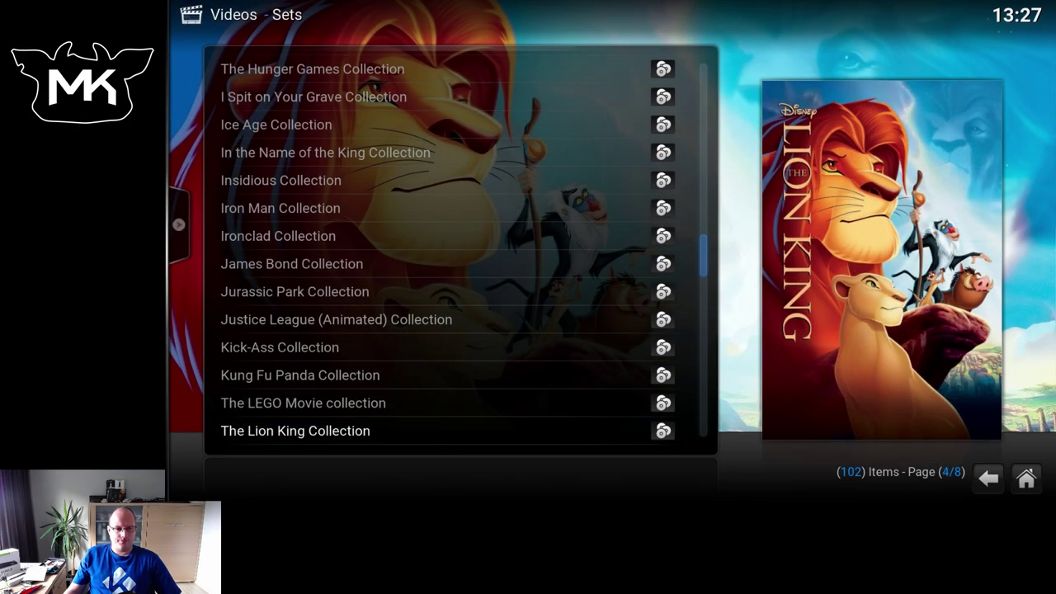
pyautogui.press('p')
pyautogui.press('s')
pyautogui.press('w')
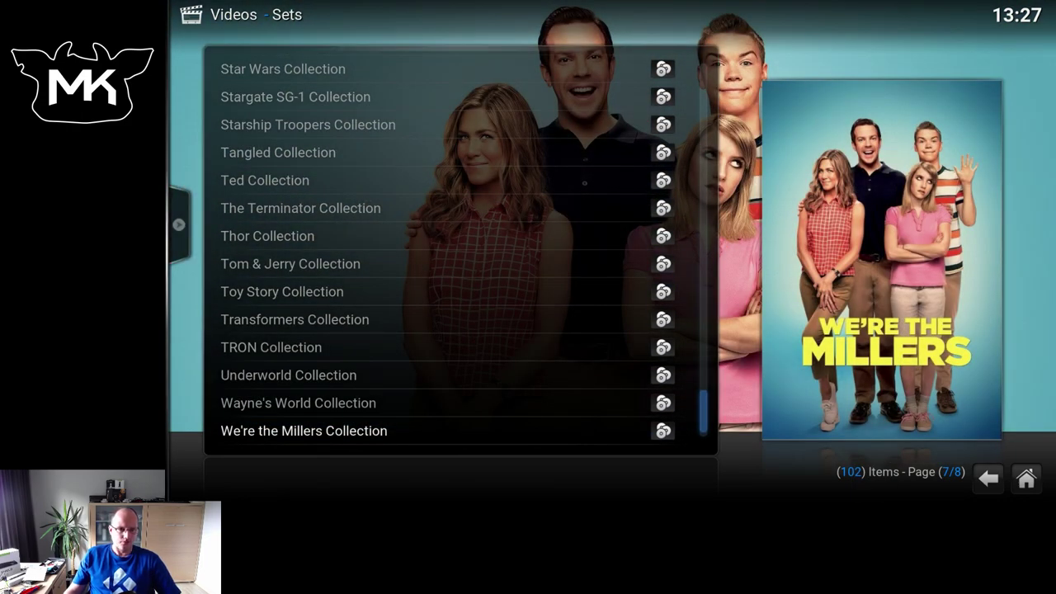
pyautogui.press('s')
pyautogui.press('Down')
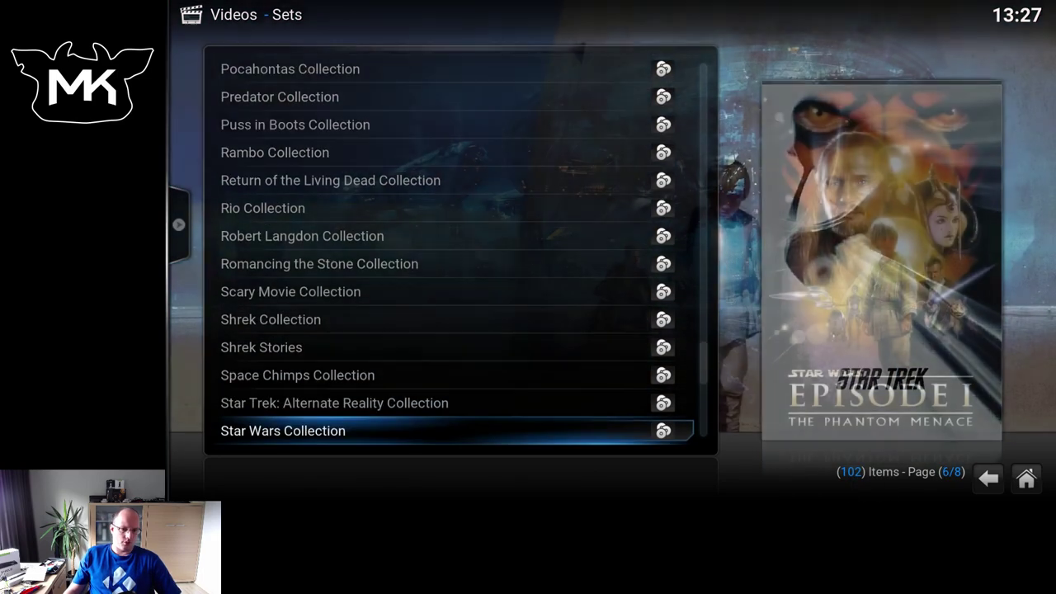
pyautogui.press('Down')
pyautogui.press('Up')
# - Open the Star Wars Collection, browse its episodes, and return to the Sets list
pyautogui.press('Return')
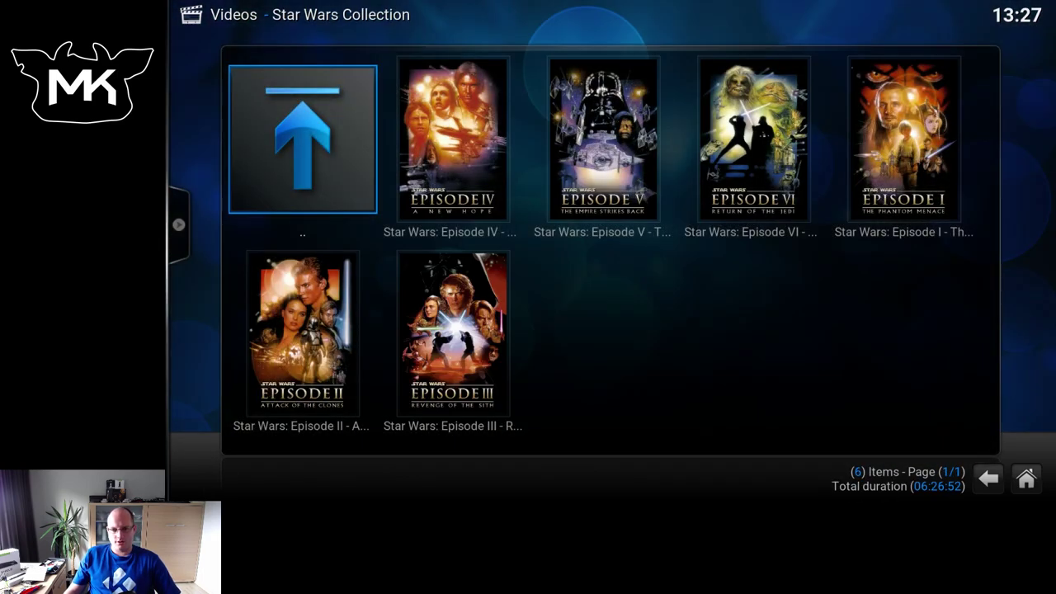
pyautogui.press('Right')
pyautogui.press('Right')
pyautogui.press('Right')
pyautogui.press('Right')
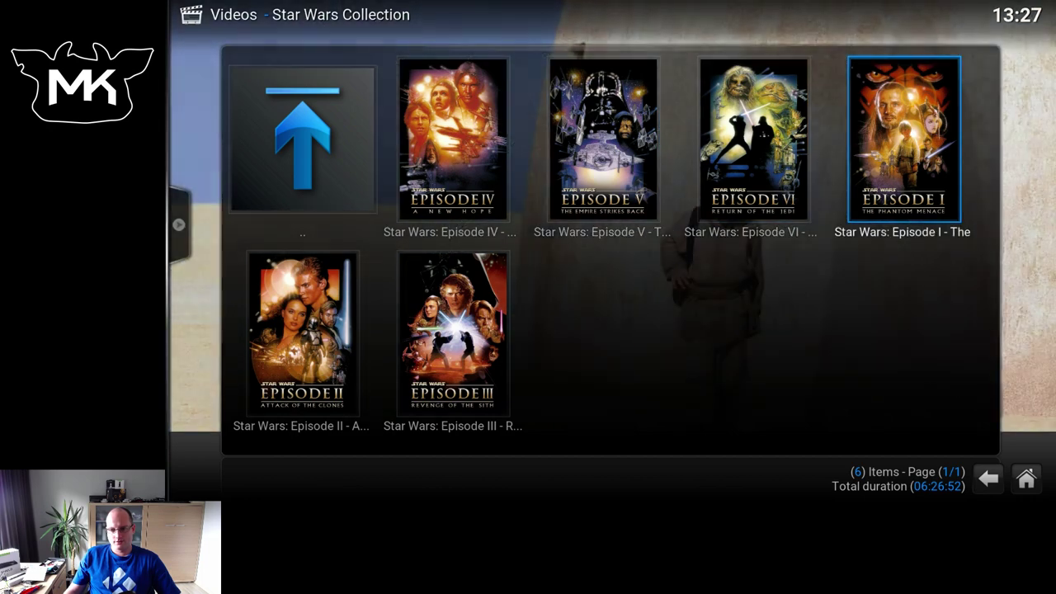
pyautogui.press('Left')
pyautogui.press('Left')
pyautogui.press('Left')
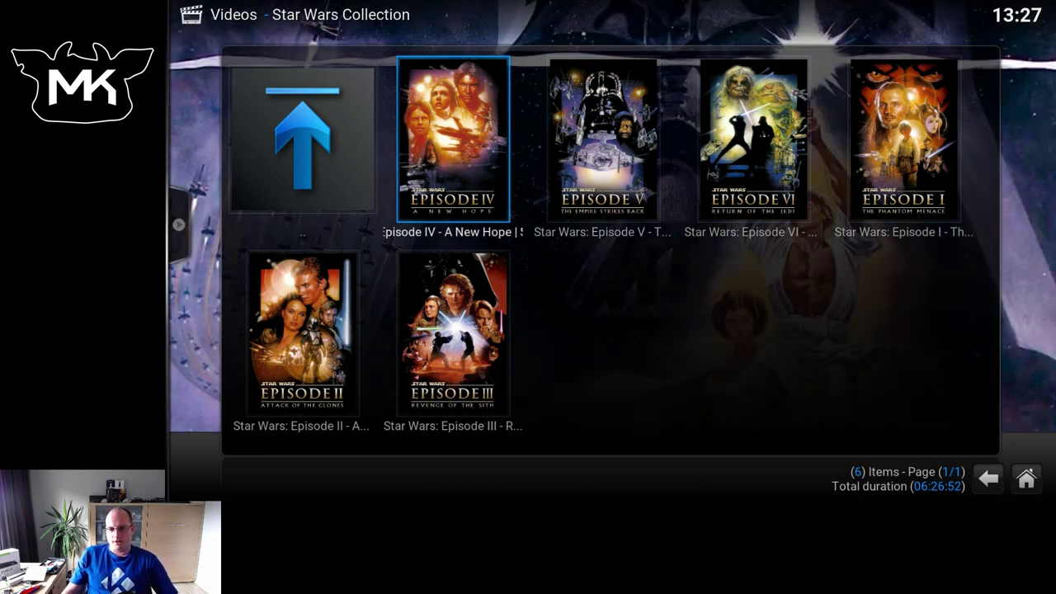
pyautogui.press('BackSpace')
# - Leave the Sets list for Home and open the movie Title view
pyautogui.press('Down')
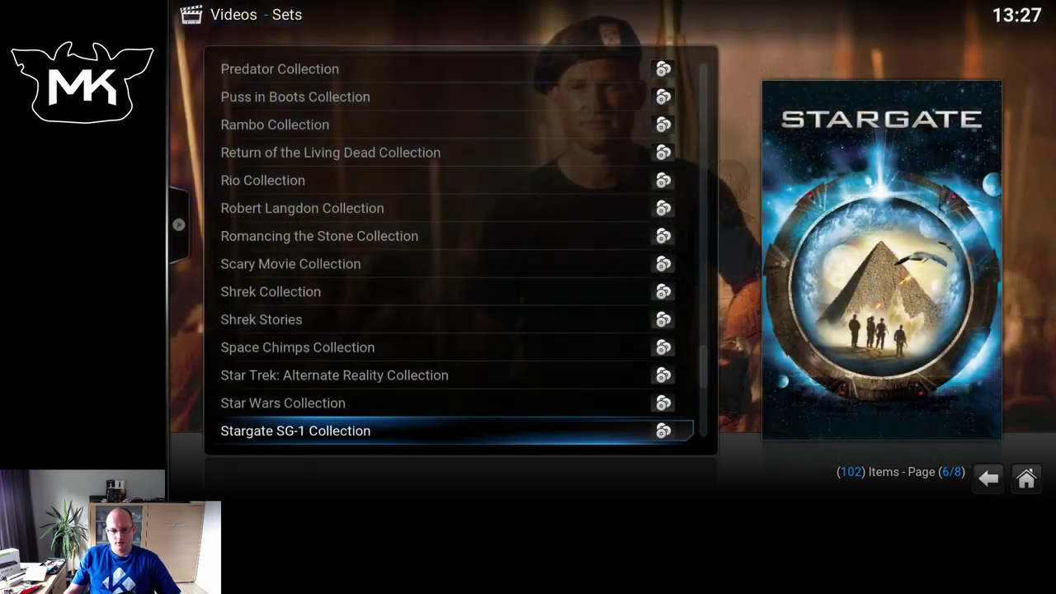
pyautogui.press('Up')
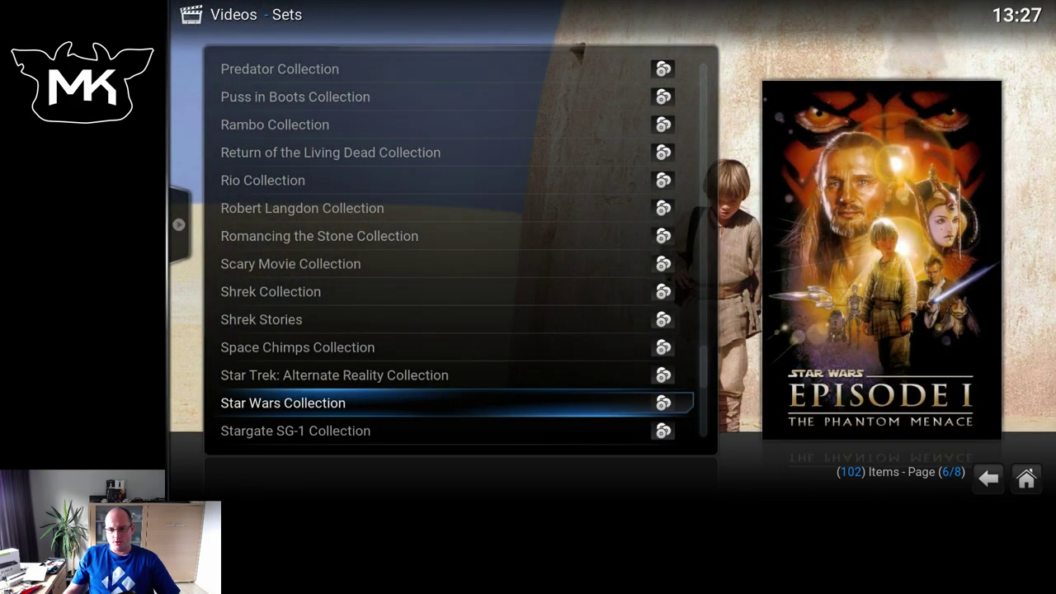
pyautogui.press('Escape')
pyautogui.press('Return')
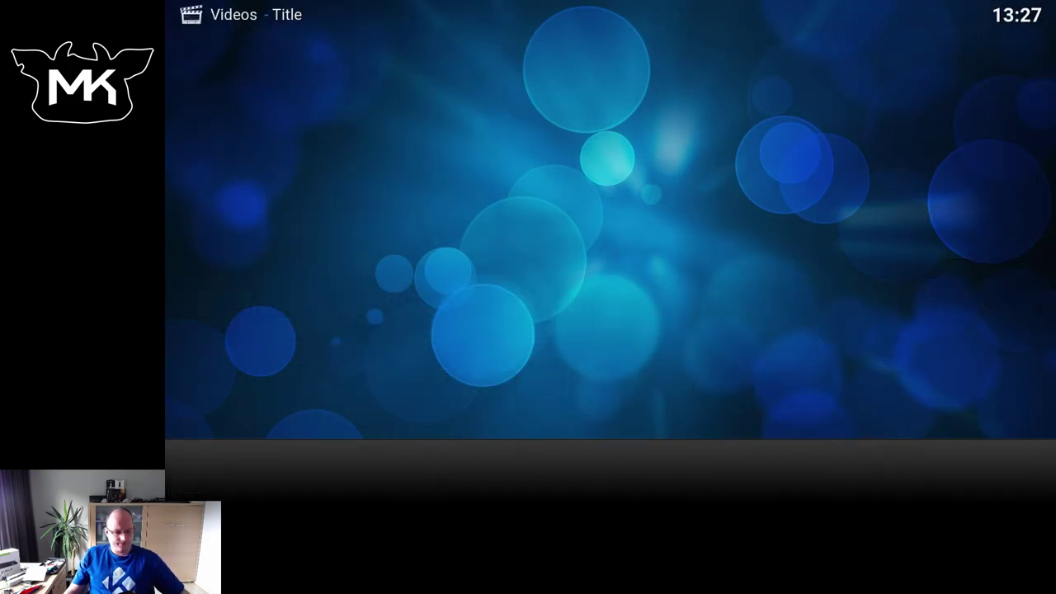
# - Jump to the S titles and browse the separately listed Star Wars episodes, ending on Episode I
pyautogui.press('s')
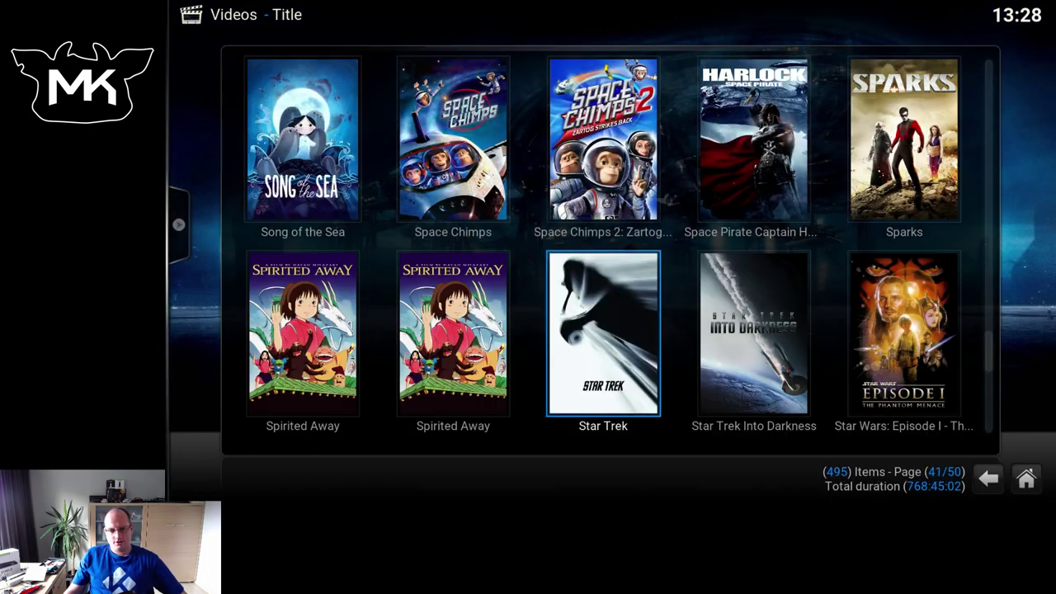
pyautogui.press('Right')
pyautogui.press('Right')
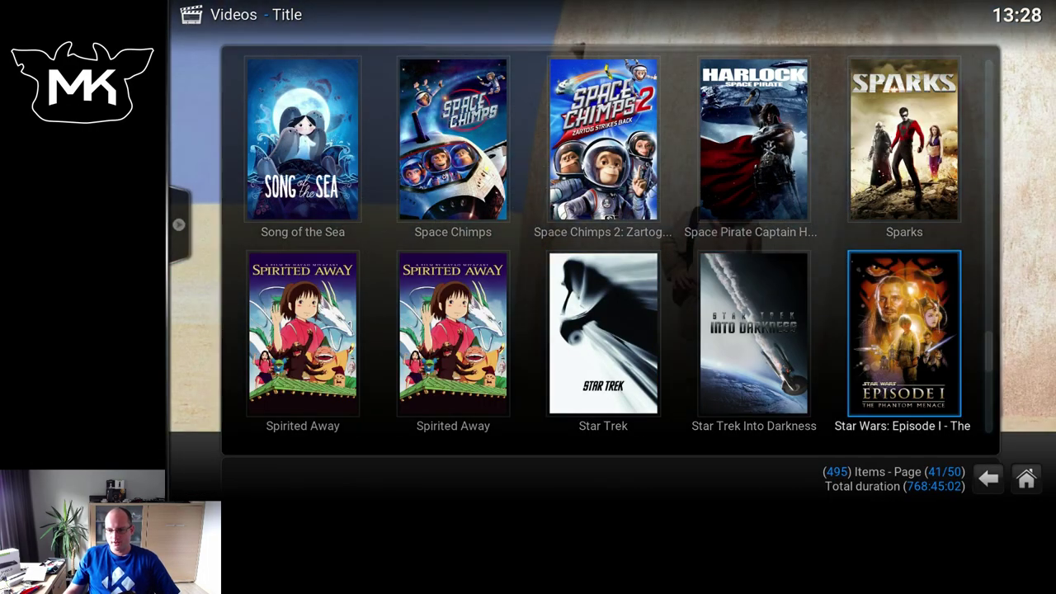
pyautogui.press('Down')
pyautogui.press('Left')
pyautogui.press('Left')
pyautogui.press('Left')
pyautogui.press('Left')
pyautogui.press('Right')
pyautogui.press('Right')
pyautogui.press('Right')
pyautogui.press('Right')
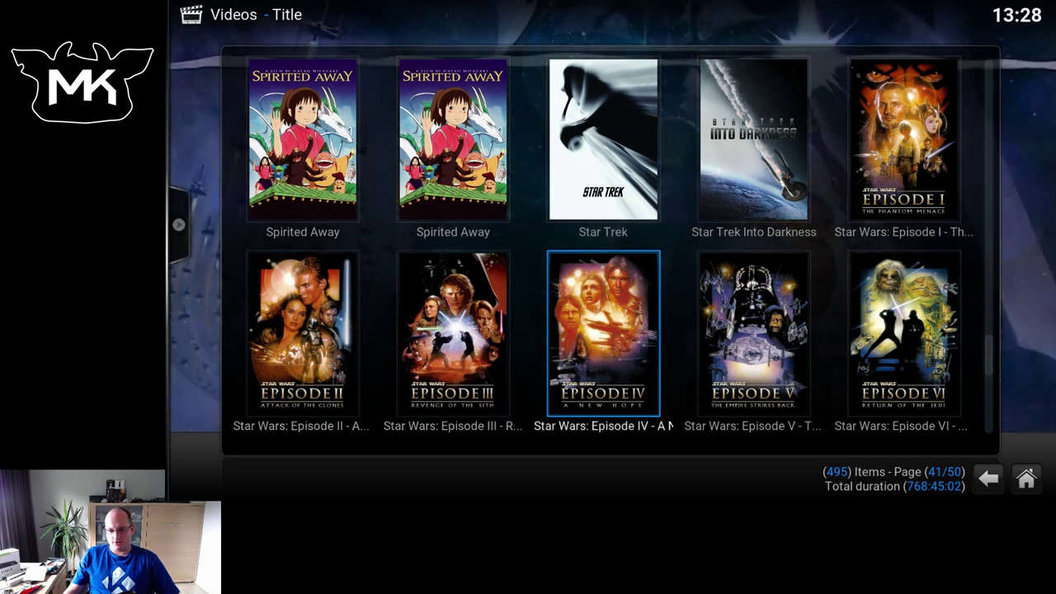
pyautogui.press('Down')
pyautogui.press('Up')
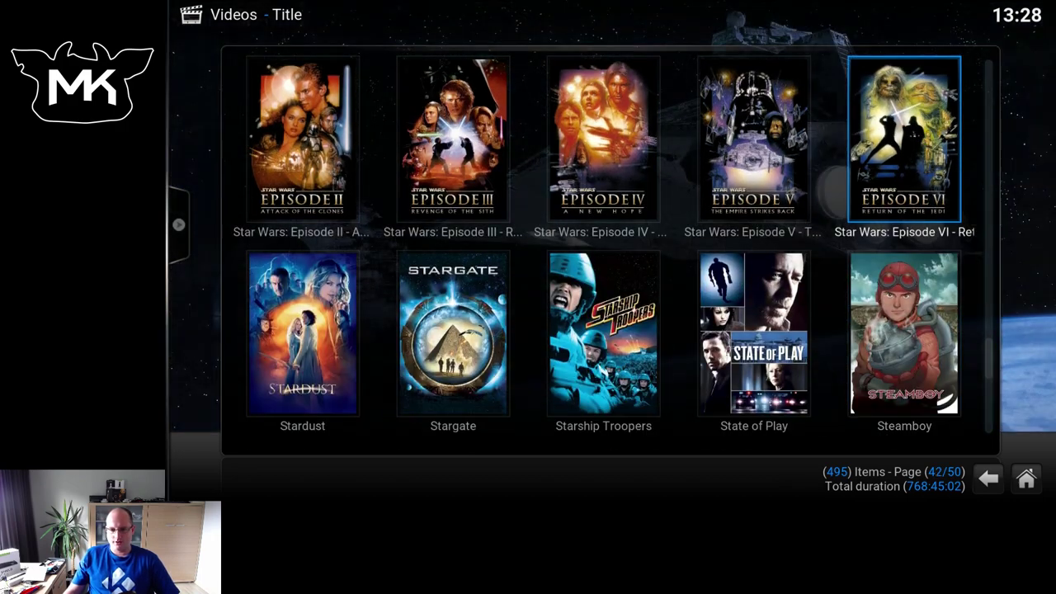
pyautogui.press('Left')
pyautogui.press('Up')
pyautogui.press('Right')
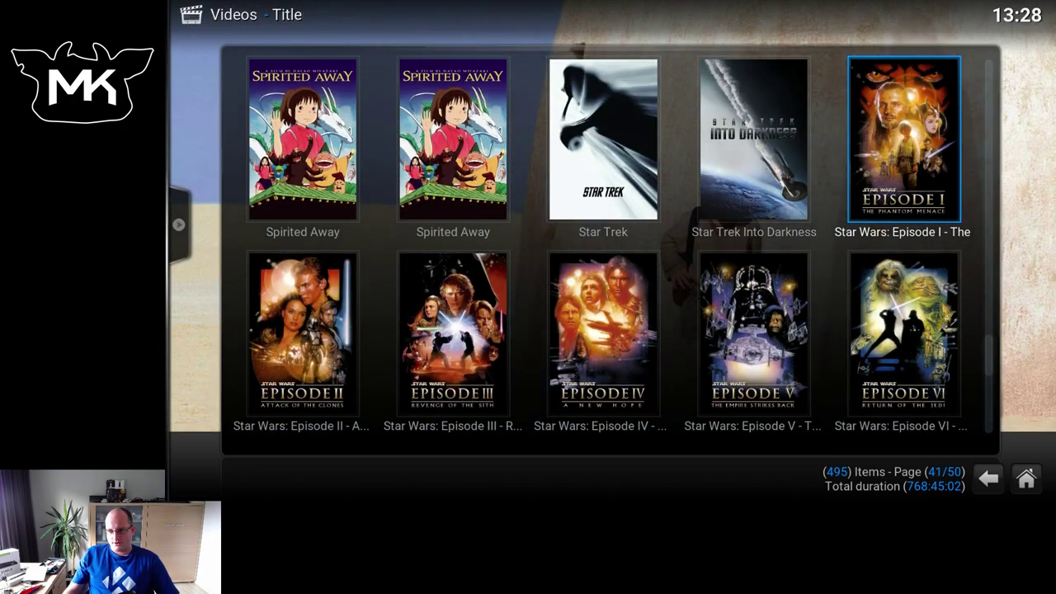
# - Return to the home menu and open the movie Sets list
pyautogui.press('BackSpace')
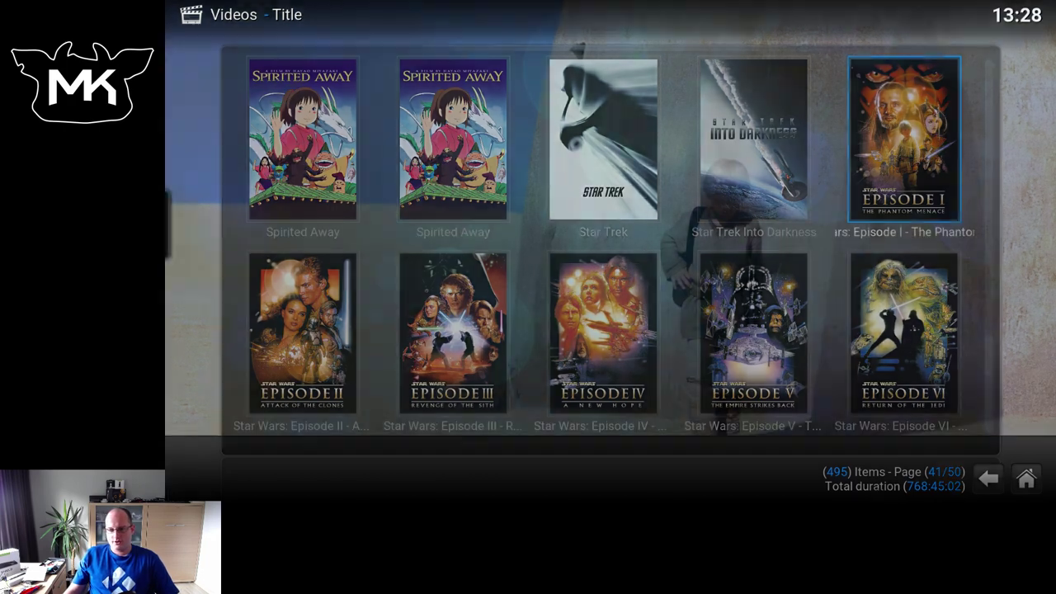
pyautogui.press('Left')
pyautogui.press('Return')
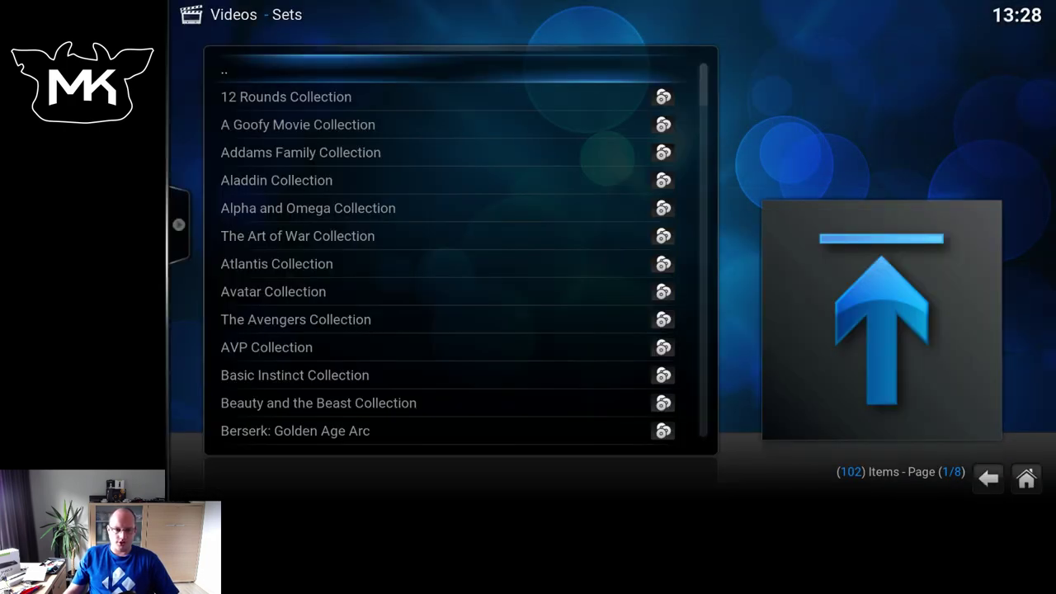
# - Type 'star w' to reach Star Wars Collection, view it, then go back Home
pyautogui.write('star w')
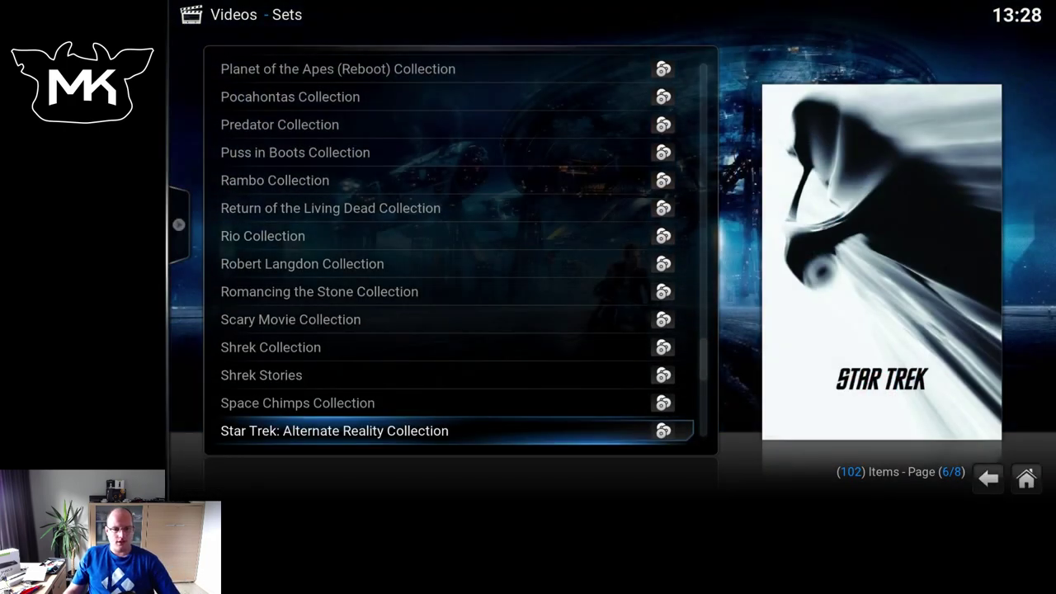
pyautogui.press('Return')
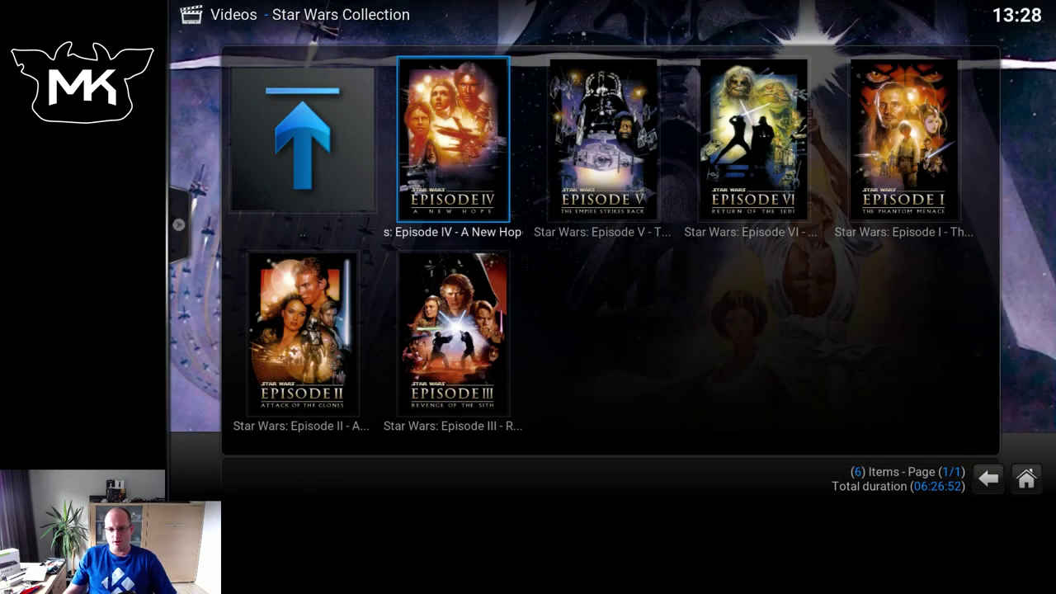
pyautogui.press('BackSpace')
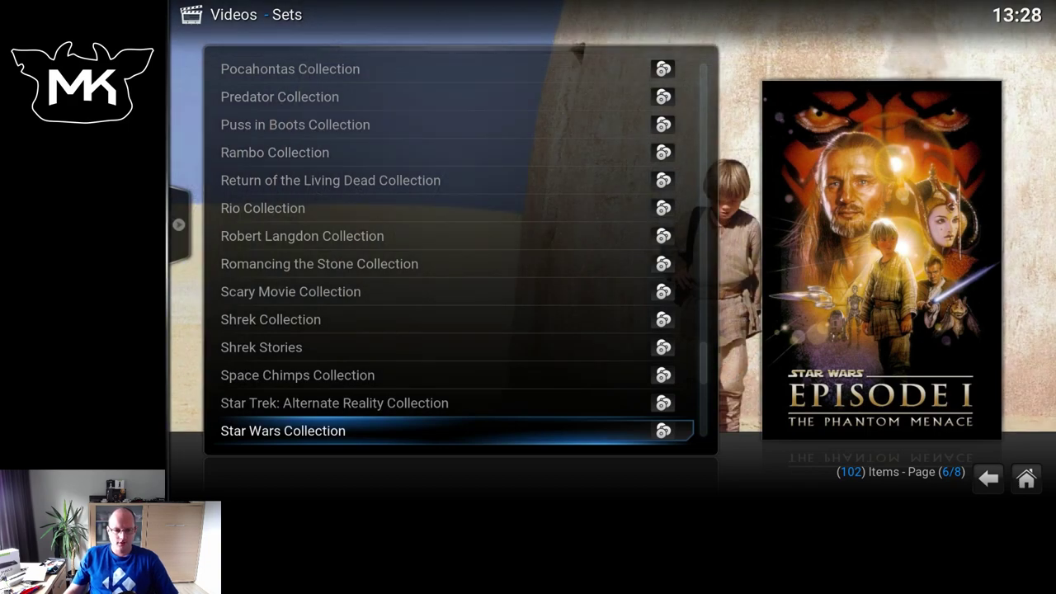
pyautogui.press('Escape')
# - Browse the 495-title movie list, then return Home and move across to System
pyautogui.press('Right')
pyautogui.press('Return')
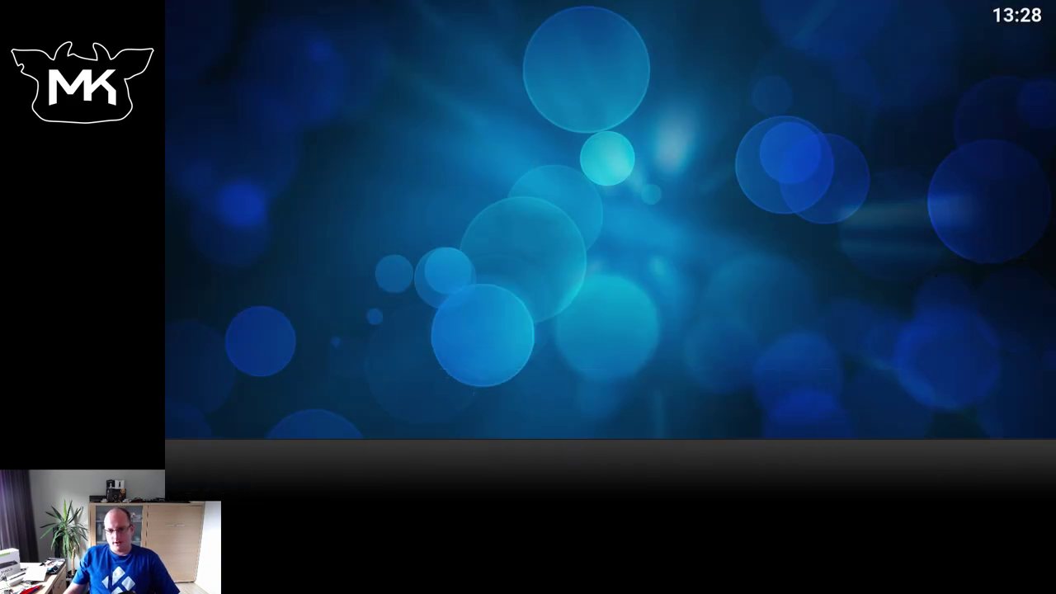
pyautogui.press('Down')
pyautogui.press('Down')
pyautogui.press('Right')
pyautogui.press('Right')
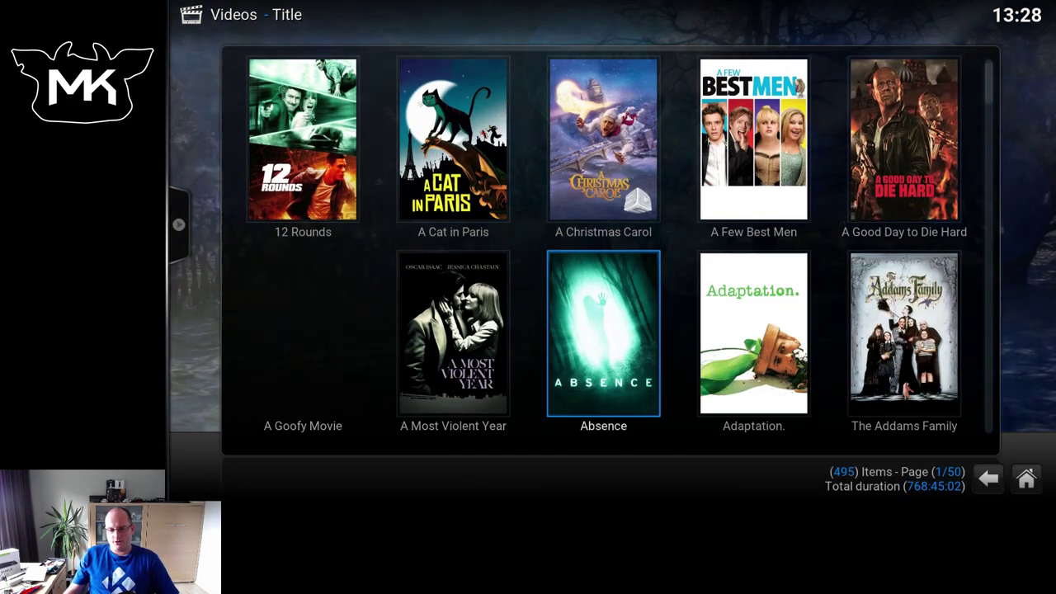
pyautogui.press('Right')
pyautogui.press('Up')
pyautogui.press('Up')
pyautogui.press('Down')
pyautogui.press('Down')
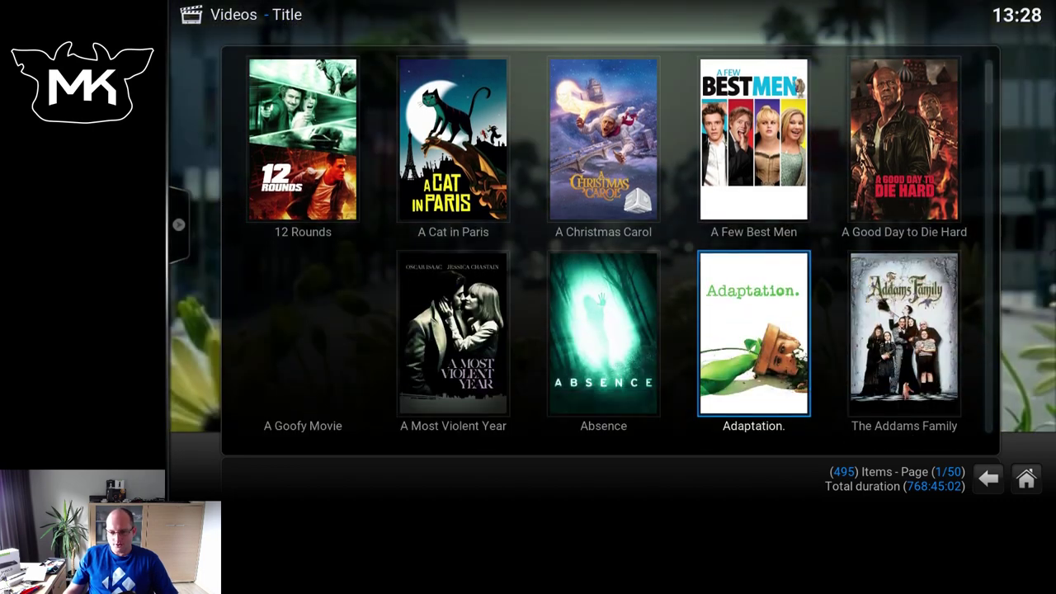
pyautogui.press('Escape')
pyautogui.press('Right')
pyautogui.press('Right')
pyautogui.press('Right')
pyautogui.press('Right')
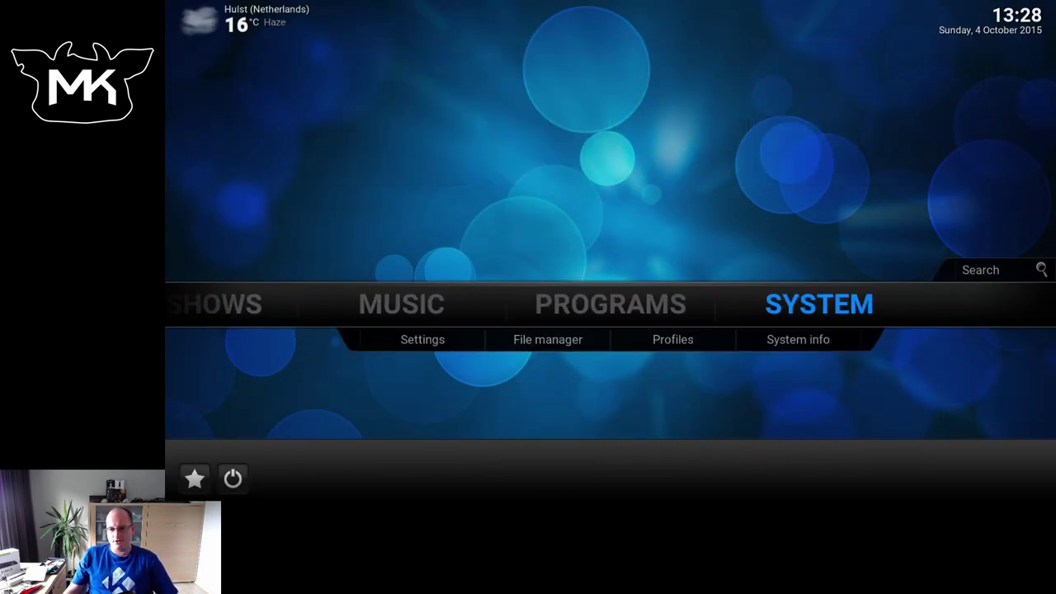
pyautogui.press('Left')
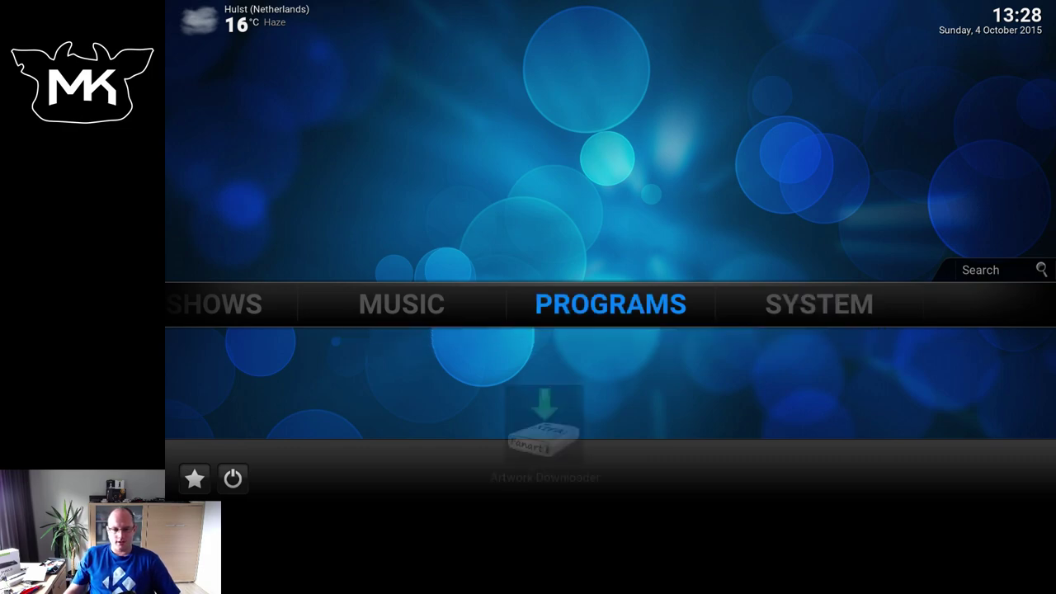
pyautogui.press('Left')
pyautogui.press('Left')
pyautogui.press('Left')
pyautogui.press('Down')
pyautogui.press('Return')
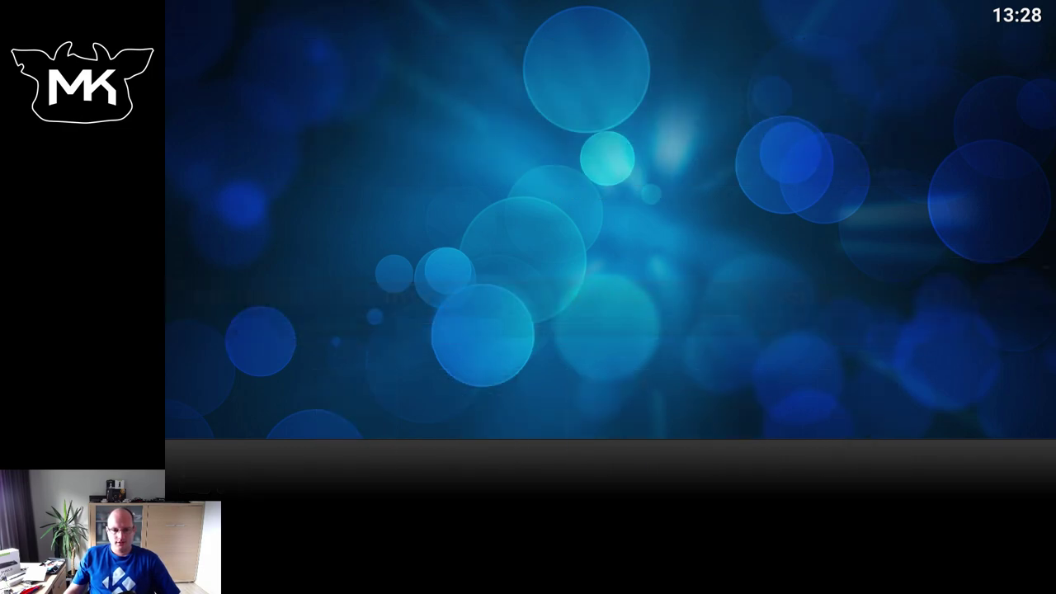
pyautogui.press('Down')
pyautogui.press('Down')
pyautogui.press('Down')
pyautogui.press('Down')
pyautogui.press('Down')
pyautogui.press('Down')
pyautogui.press('Down')
pyautogui.press('Down')
pyautogui.press('Down')
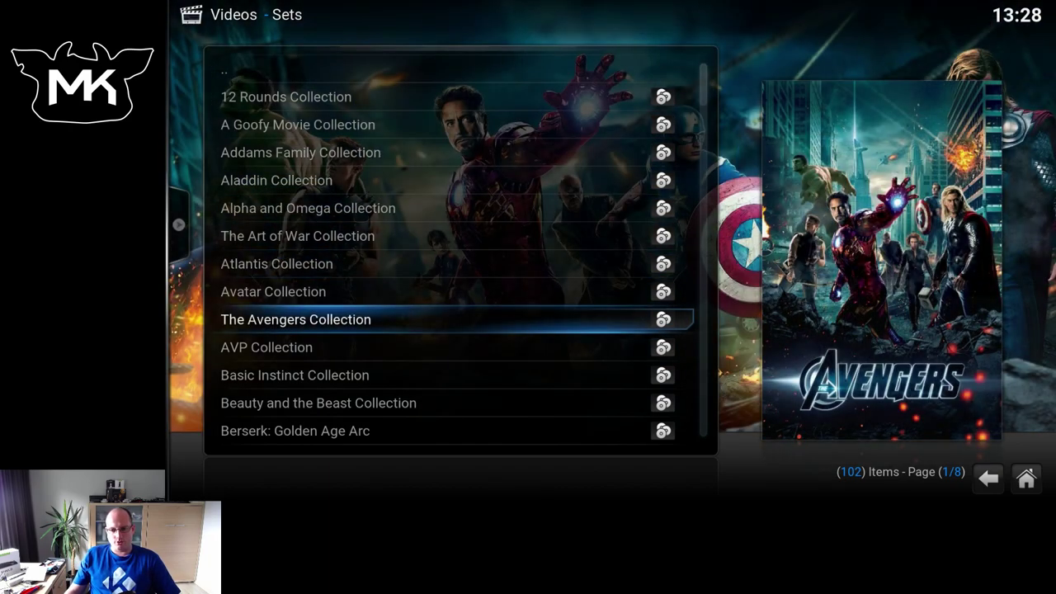
pyautogui.press('Down')
pyautogui.press('Down')
pyautogui.press('Down')
pyautogui.press('Down')
pyautogui.press('Down')
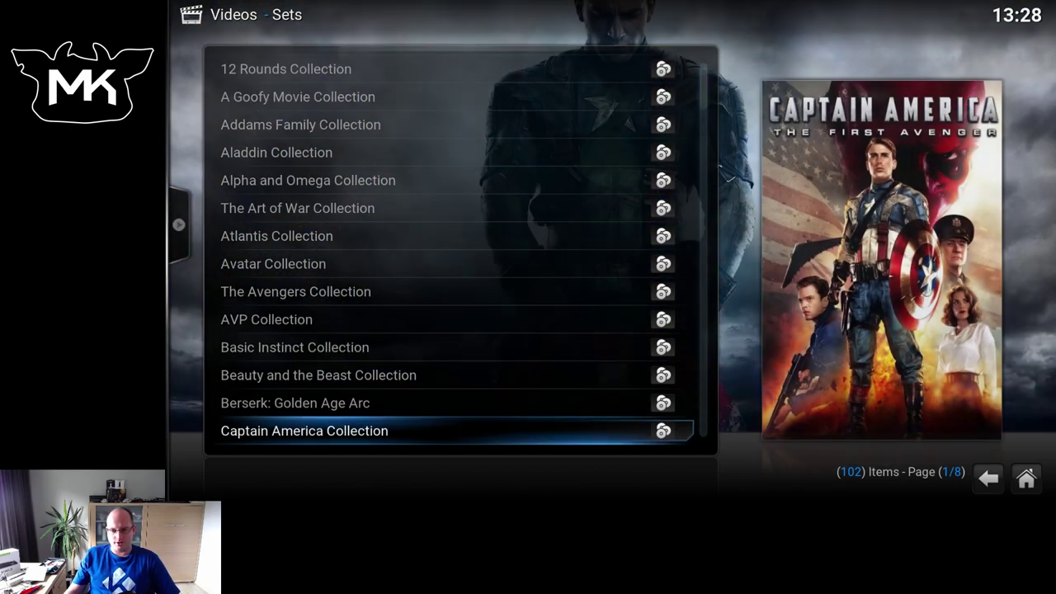
pyautogui.press('Escape')
pyautogui.press('Right')
pyautogui.press('Right')
pyautogui.press('Right')
pyautogui.press('Right')
pyautogui.press('Right')
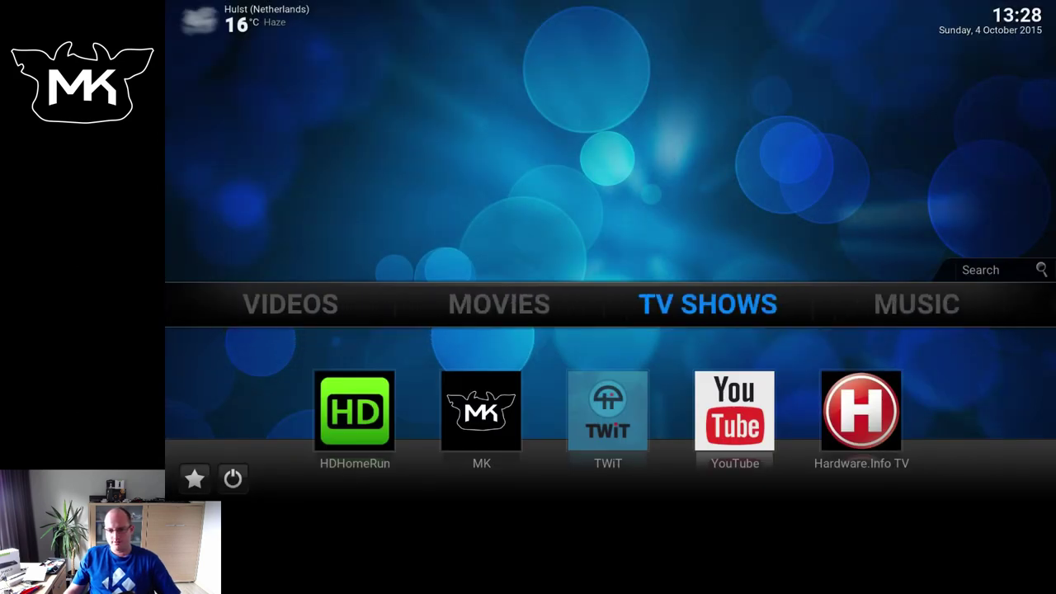
# - Turn on 'Group movies in sets' under System Settings > Video > Library
pyautogui.press('Down')
pyautogui.press('Return')
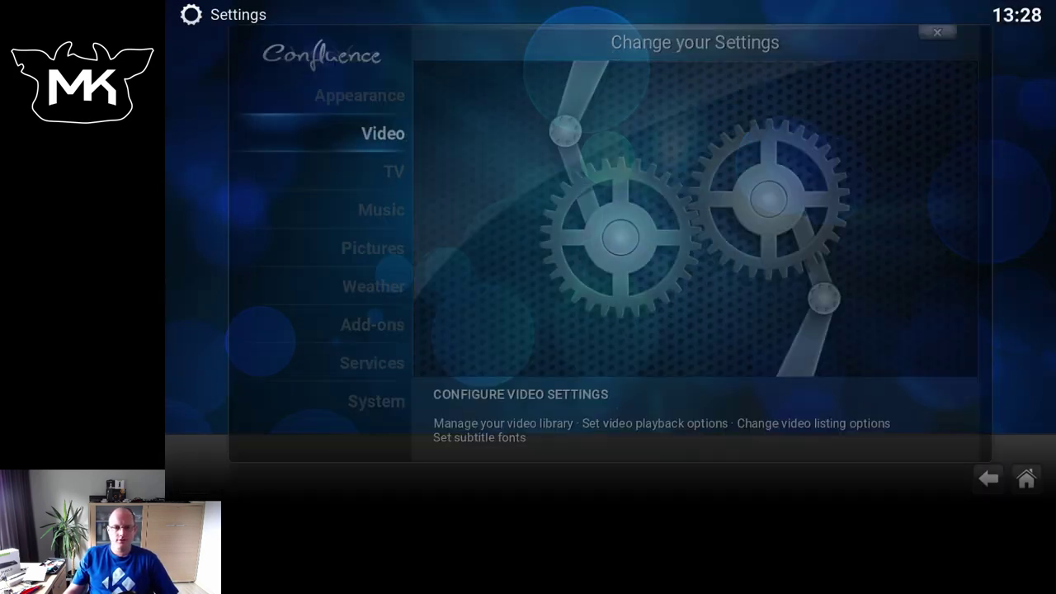
pyautogui.press('Return')
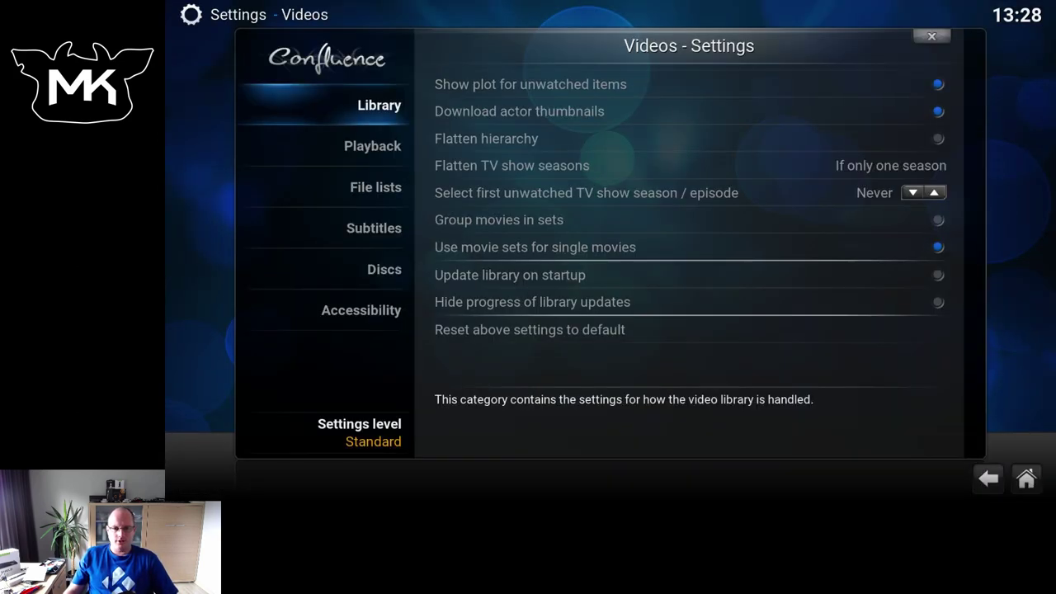
pyautogui.press('Right')
pyautogui.press('Down')
pyautogui.press('Down')
pyautogui.press('Down')
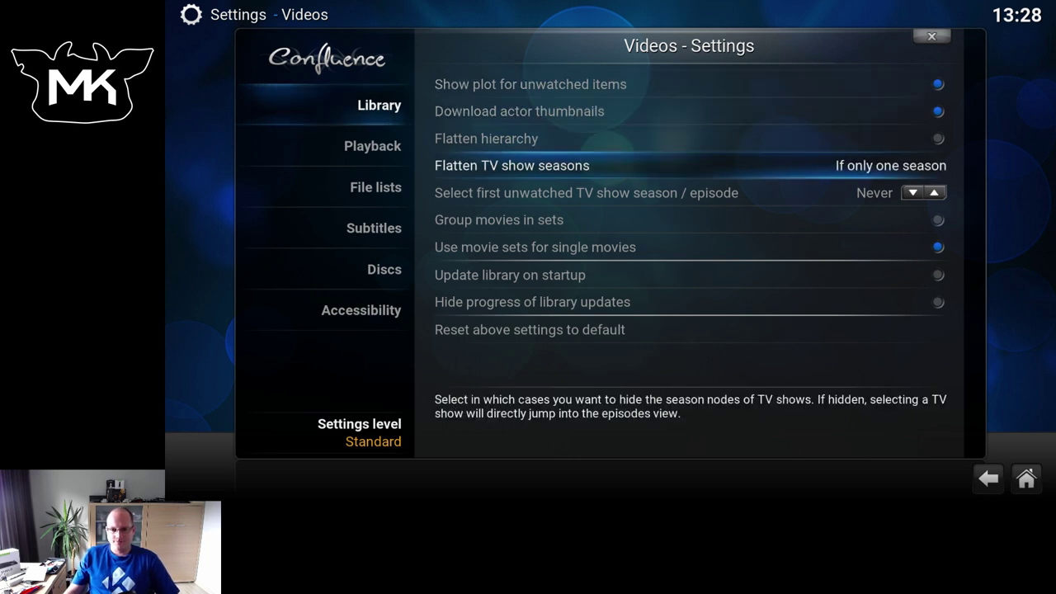
pyautogui.press('Down')
pyautogui.press('Down')
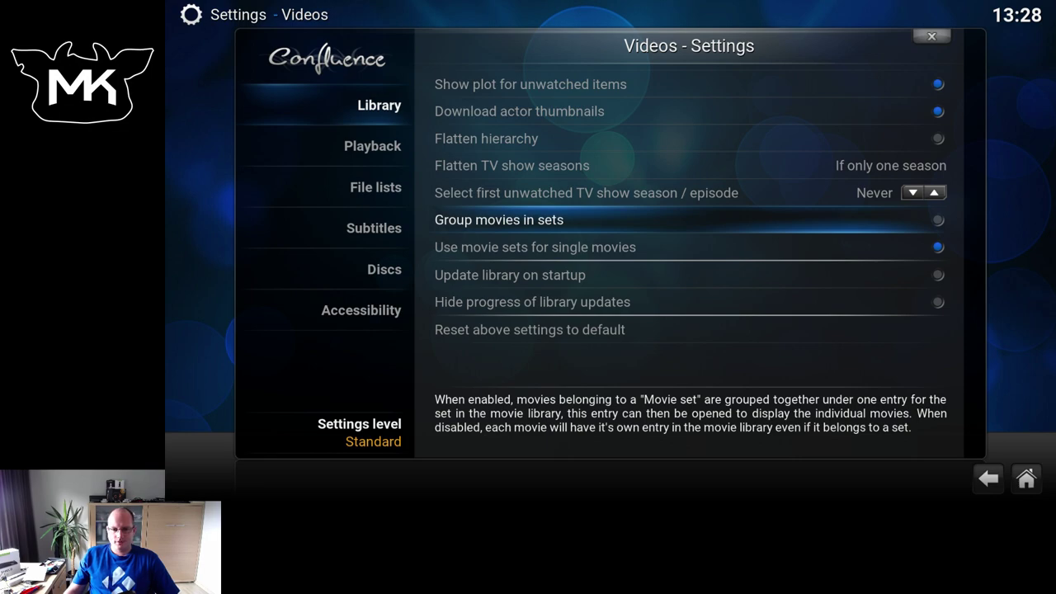
# - Close the settings and move the home menu back left toward Movies
pyautogui.press('Escape')
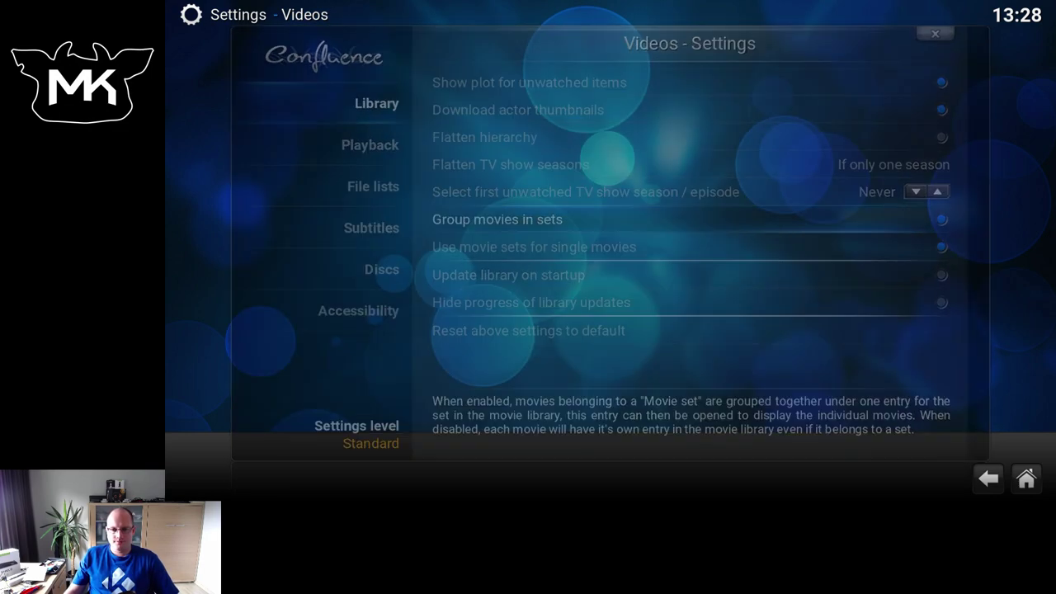
pyautogui.press('Escape')
pyautogui.press('Left')
pyautogui.press('Left')
pyautogui.press('Left')
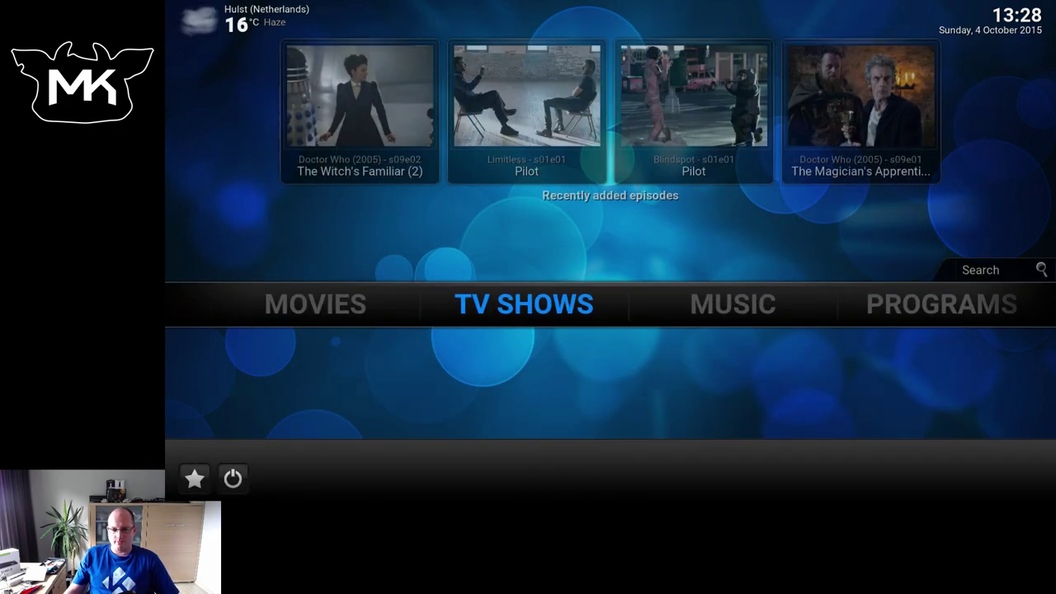
pyautogui.press('Left')
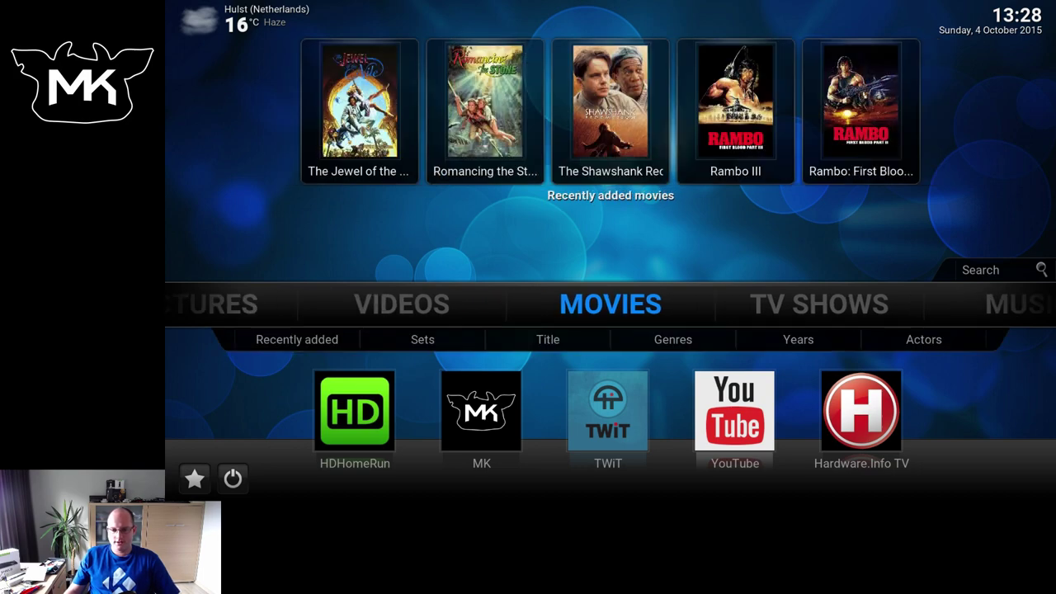
# - Open the Movies Title list, now 415 items with sets grouped, and scroll to the next page
pyautogui.press('Return')
pyautogui.press('Right')
pyautogui.press('Right')
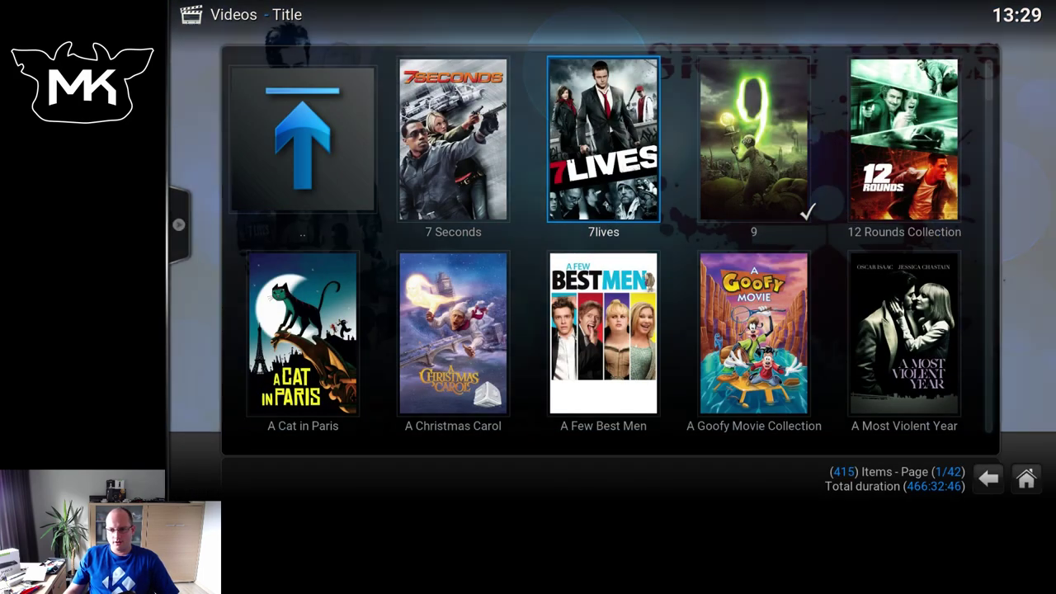
pyautogui.press('Right')
pyautogui.press('Down')
pyautogui.press('Down')
pyautogui.press('Down')
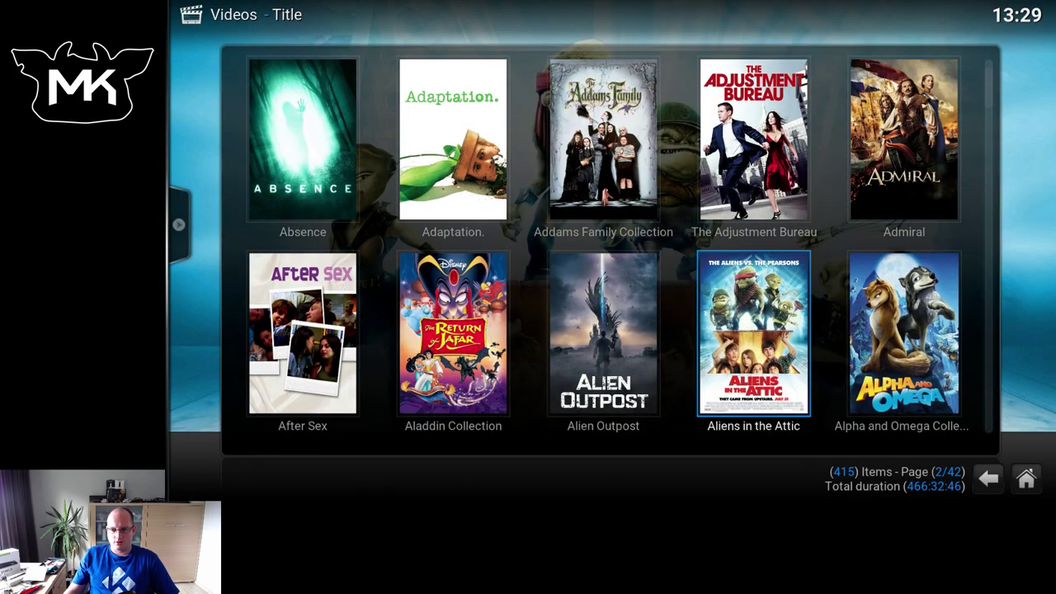